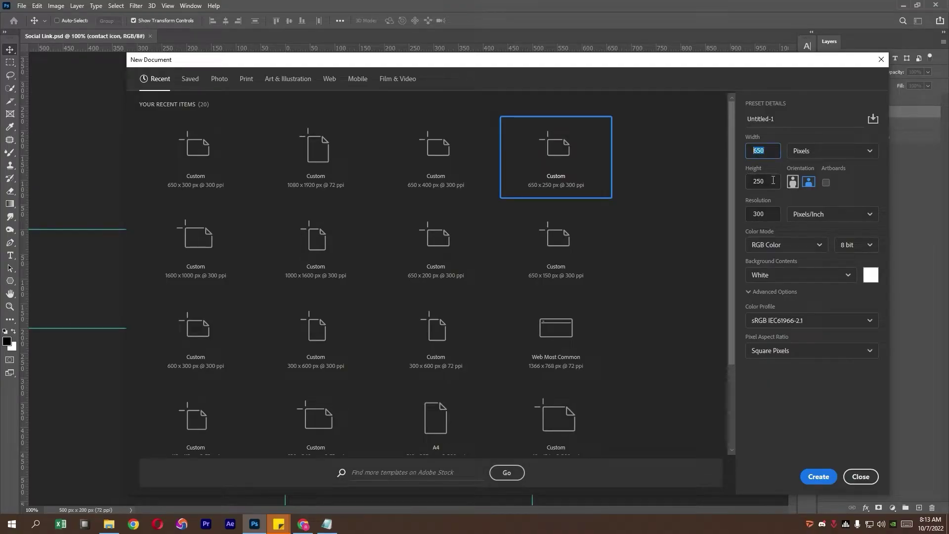
- Choose the 650 × 250 px preset at 300 ppi in the New Document settings
click(773, 180)
- Create the canvas, zoom to 200%, and set guides on its top, bottom, left and right edges
click(818, 477)
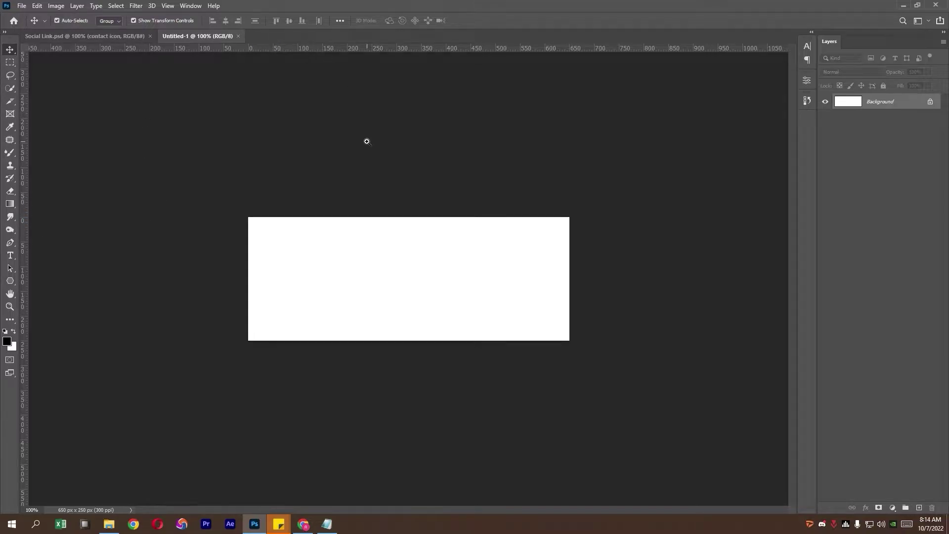
key(ctrl+plus)
drag(378, 49, 408, 155)
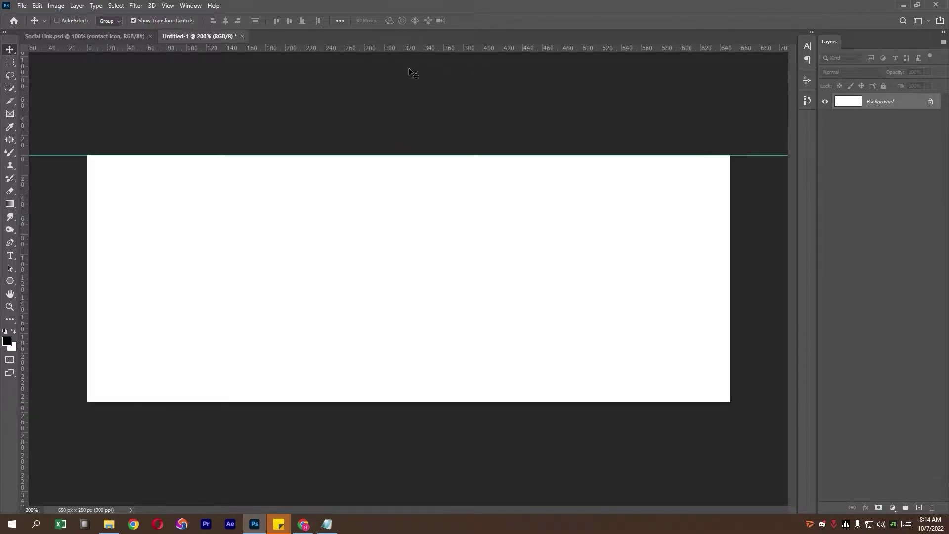
drag(410, 48, 422, 402)
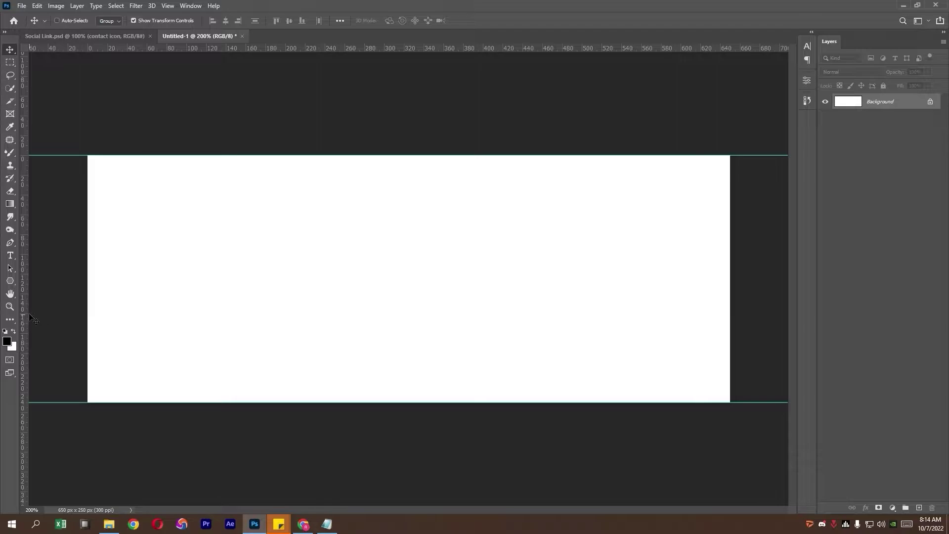
drag(29, 316, 88, 316)
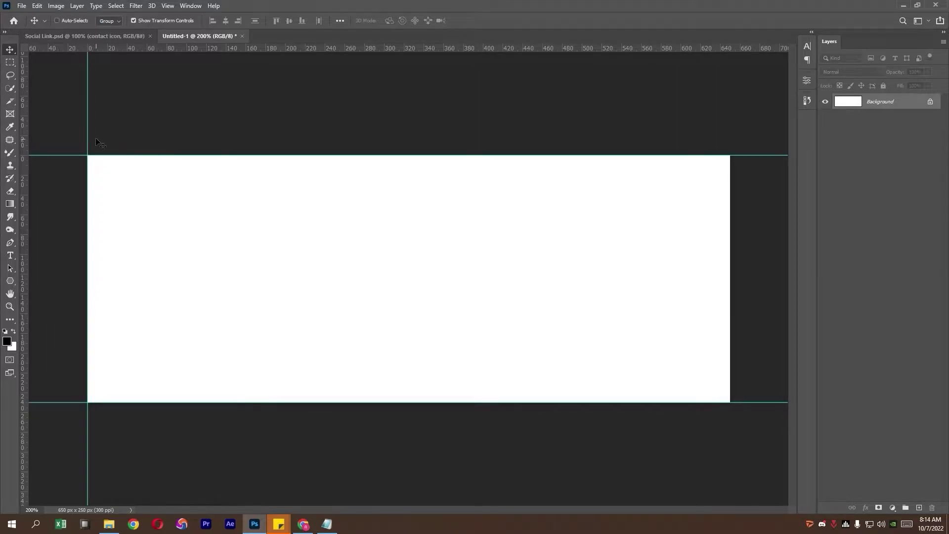
drag(23, 197, 730, 213)
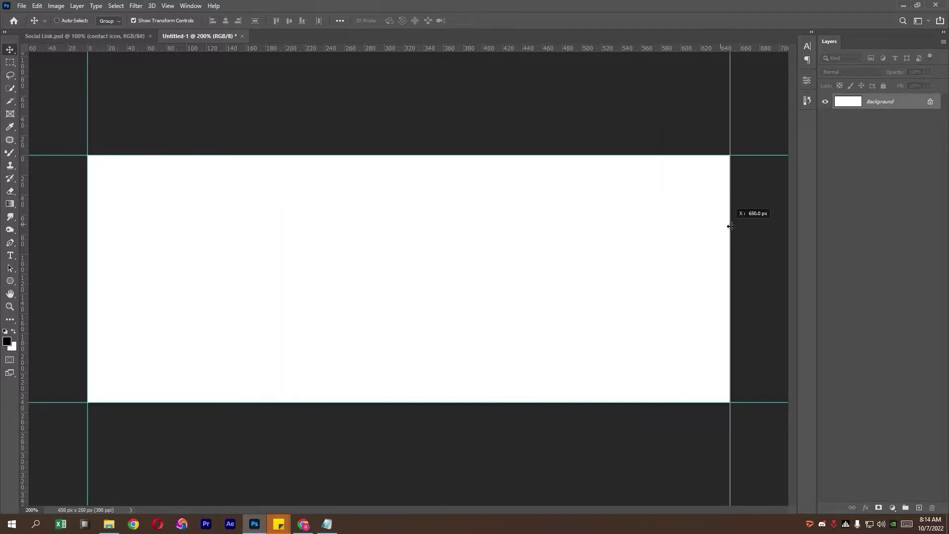
- Draw a 650 × 117 px rectangle snapped across the canvas top with no stroke
right_click(10, 280)
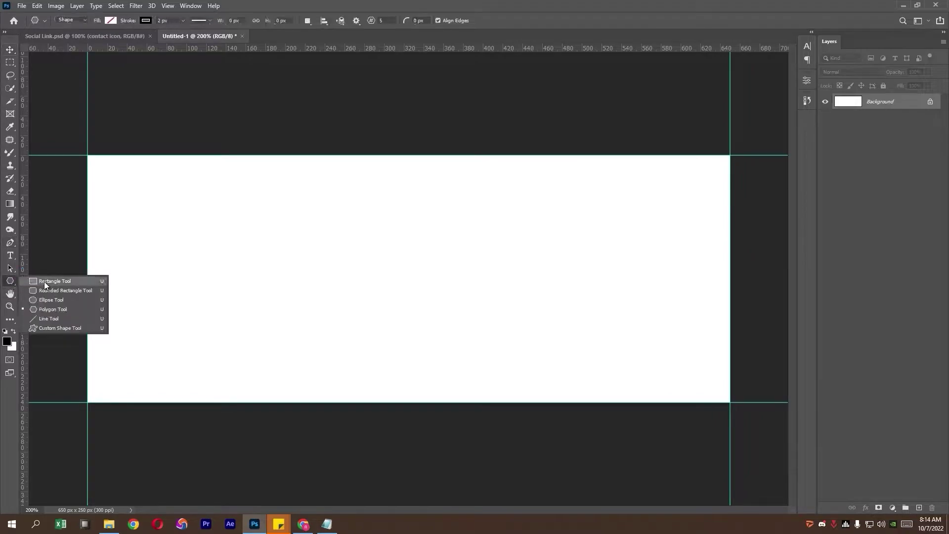
click(54, 279)
drag(90, 157, 726, 270)
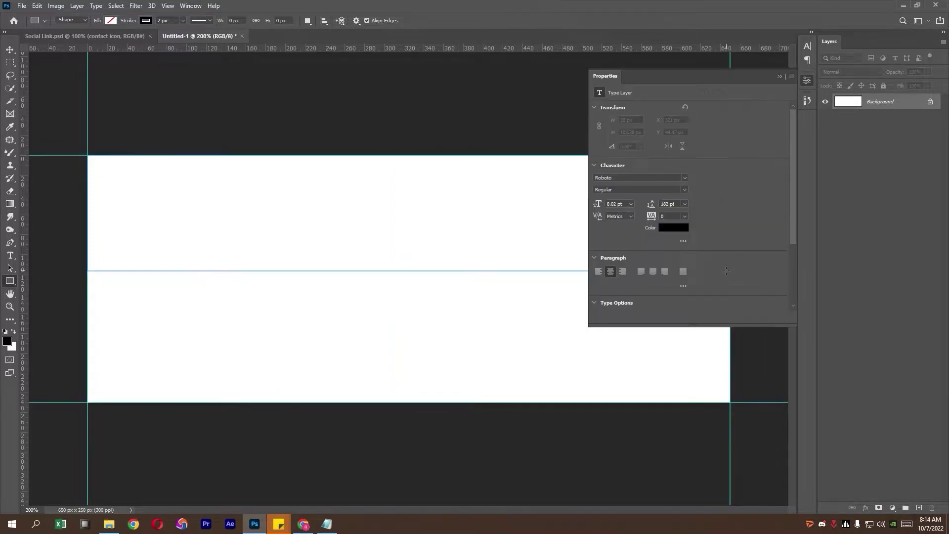
click(786, 81)
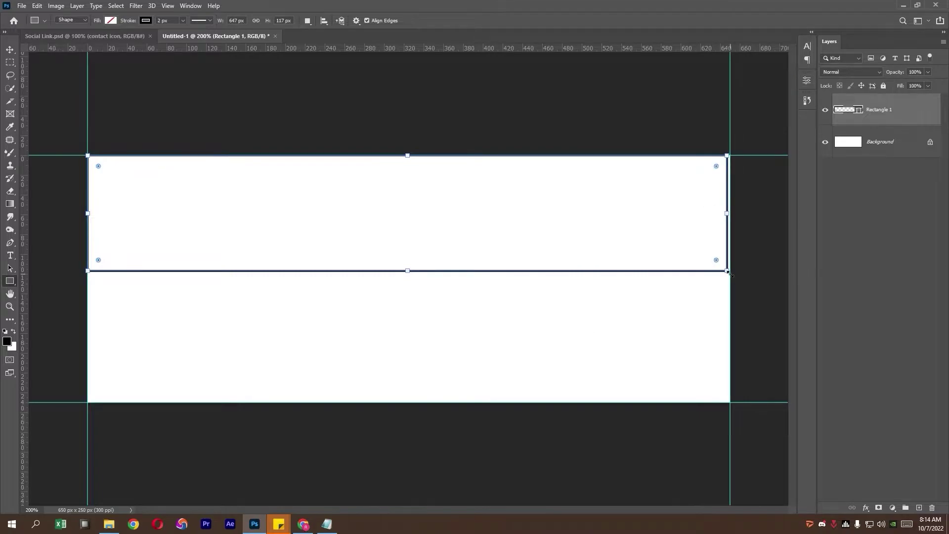
drag(727, 271, 730, 270)
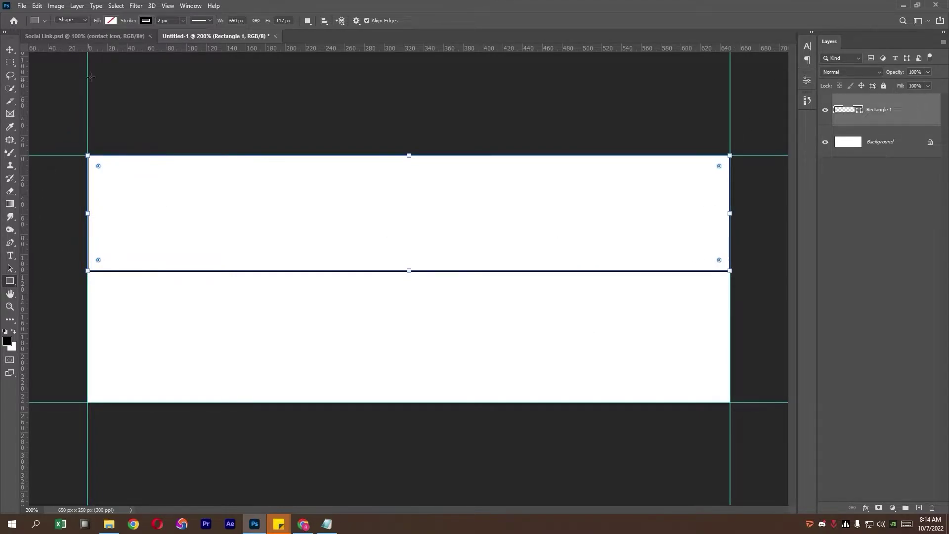
click(145, 21)
click(88, 39)
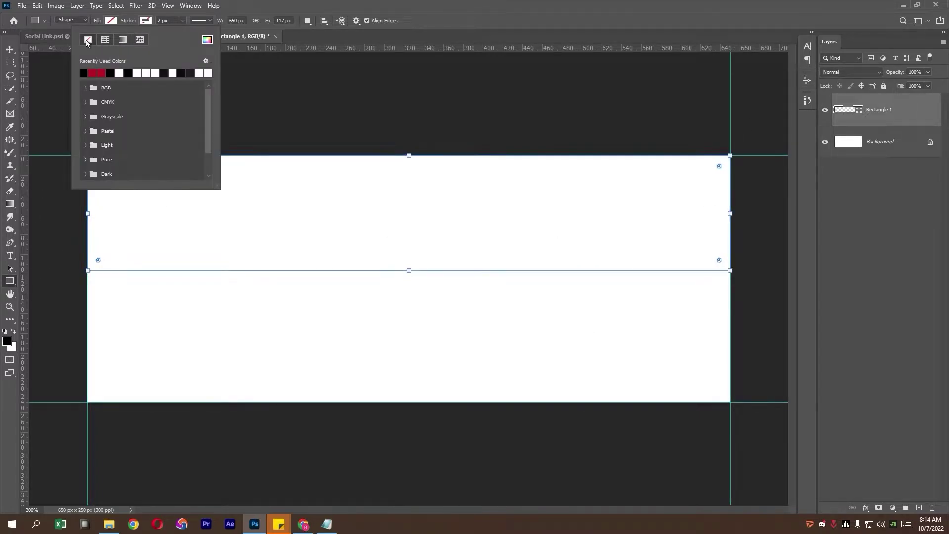
click(303, 4)
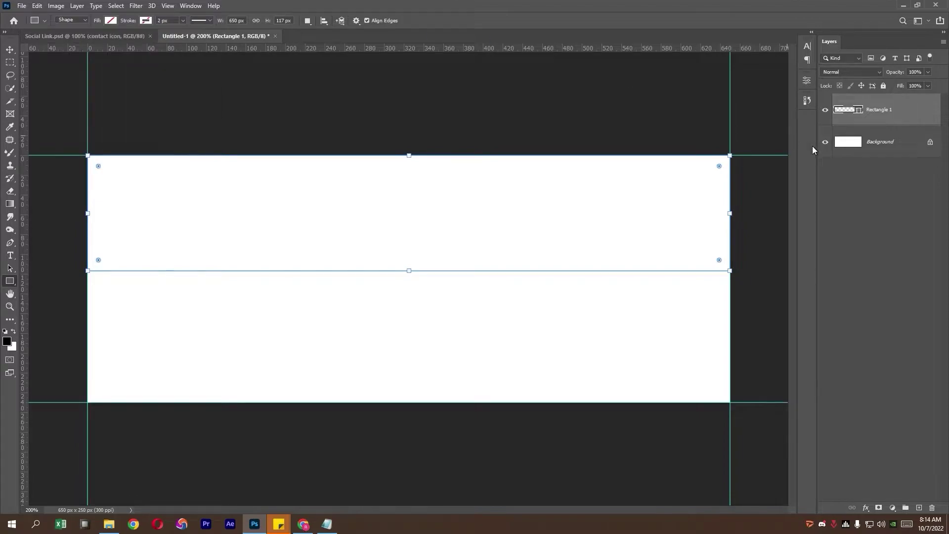
- Add a Gradient Overlay to Rectangle 1 at Normal blending and 100% opacity
double_click(920, 115)
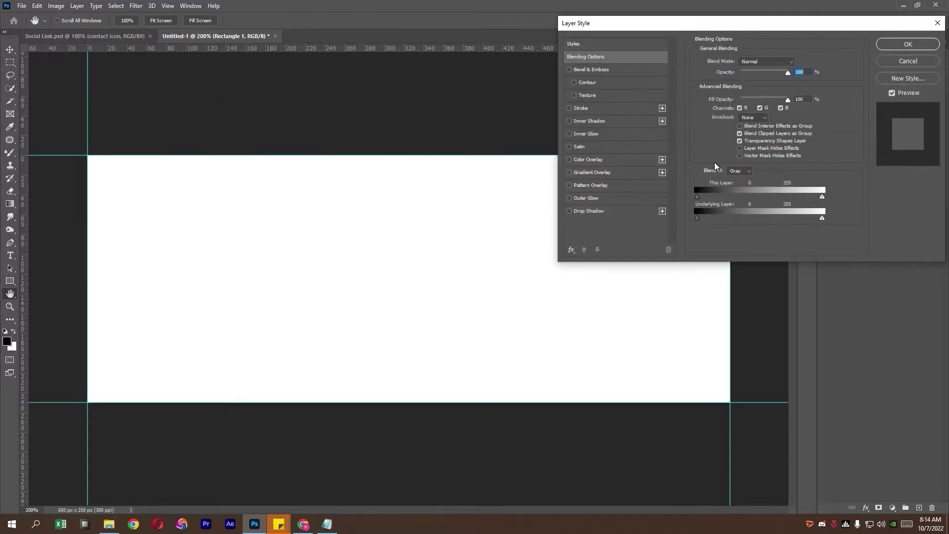
click(589, 171)
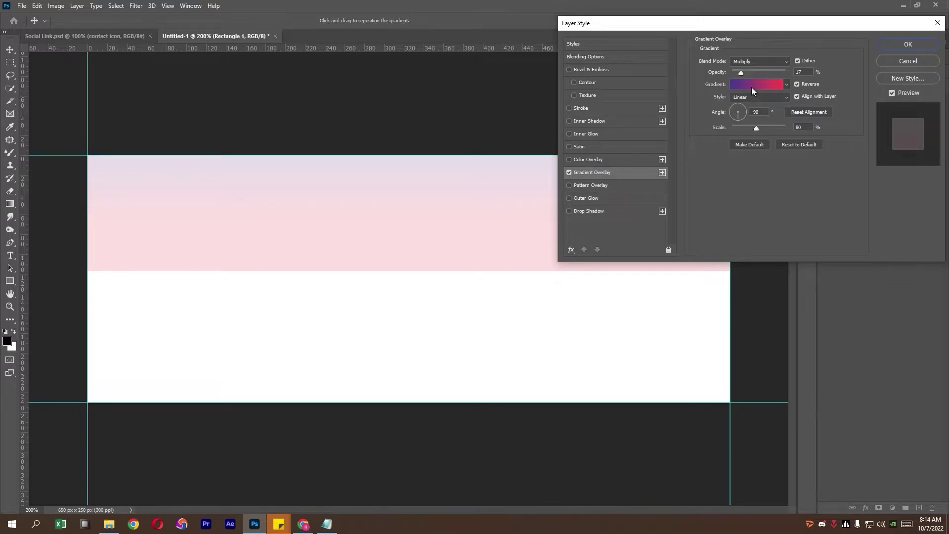
drag(740, 73, 797, 73)
click(772, 60)
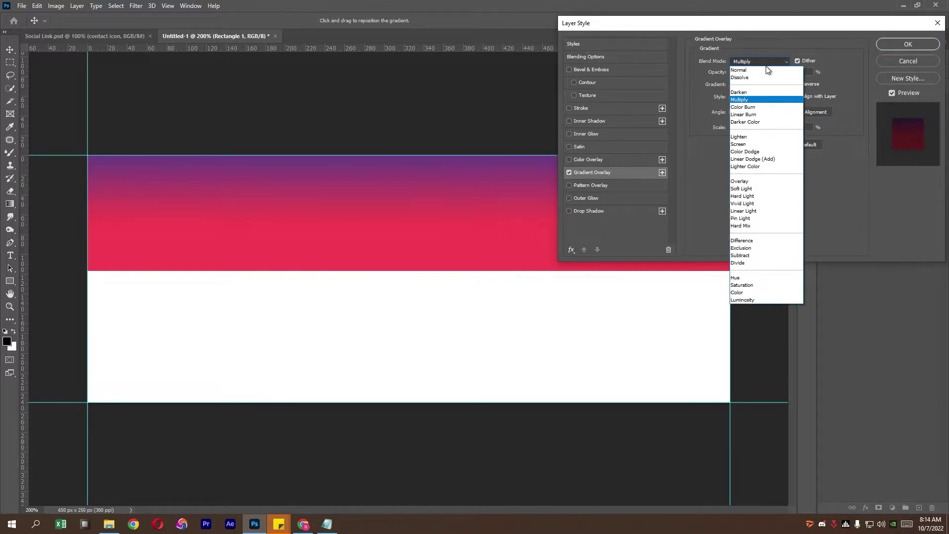
click(752, 85)
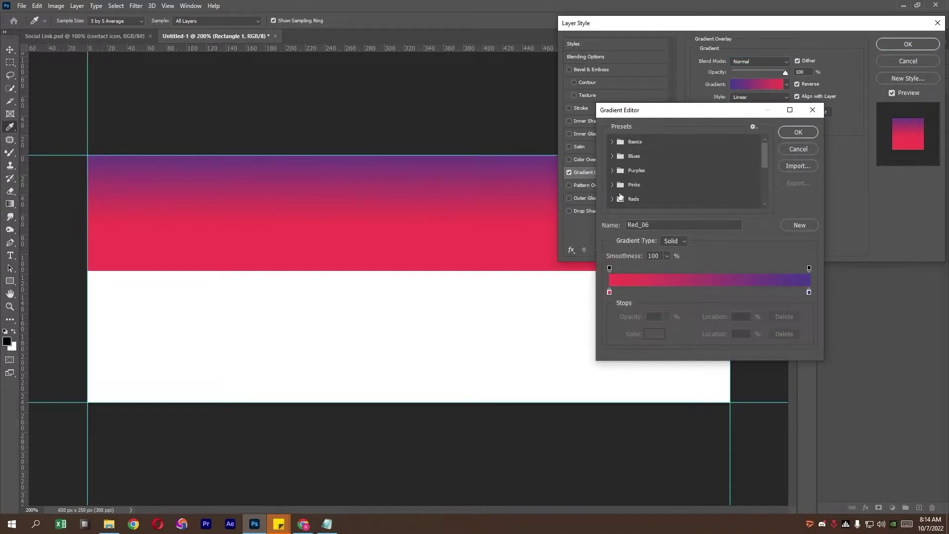
- Use the Pinks > Pink_03 gradient at 30° angle, 108% scale, with direction flipped
scroll(620, 196, down, 1)
click(612, 169)
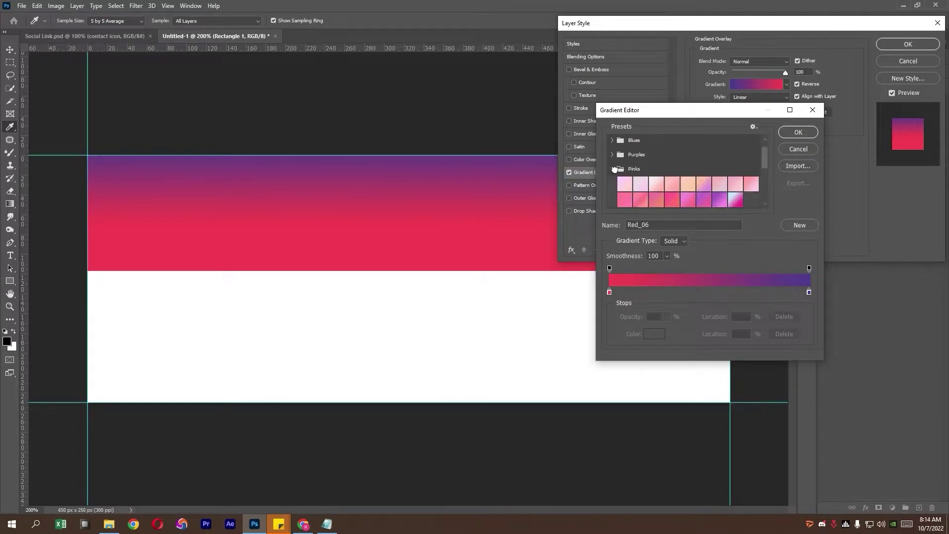
click(654, 186)
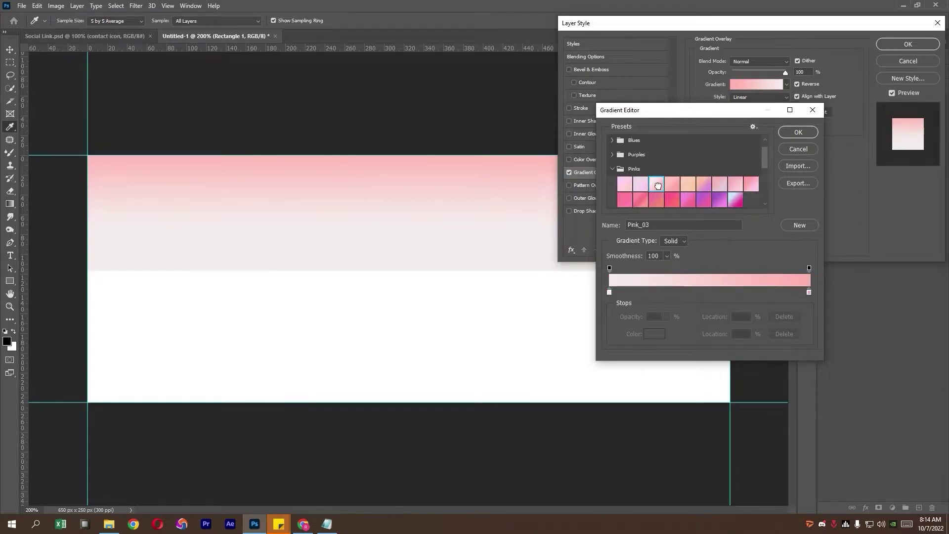
click(804, 133)
click(745, 108)
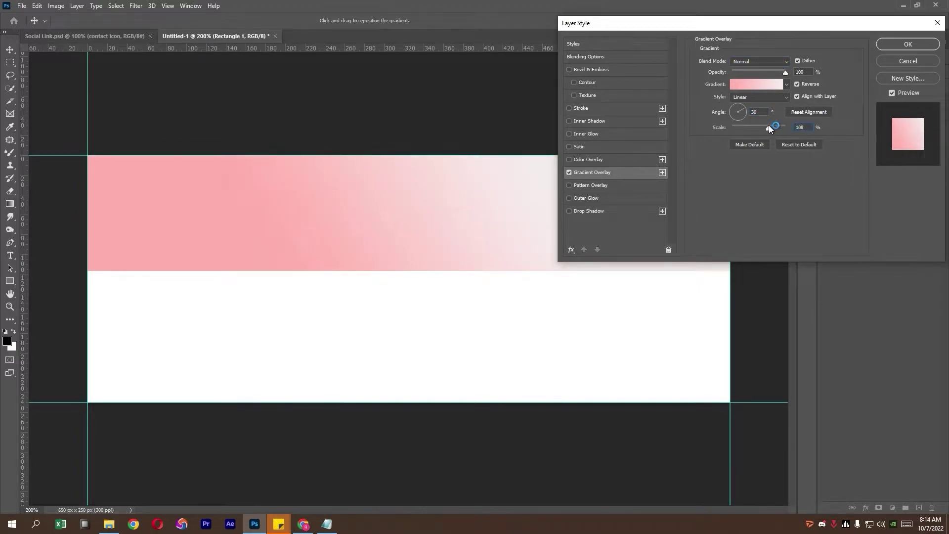
drag(767, 127, 769, 127)
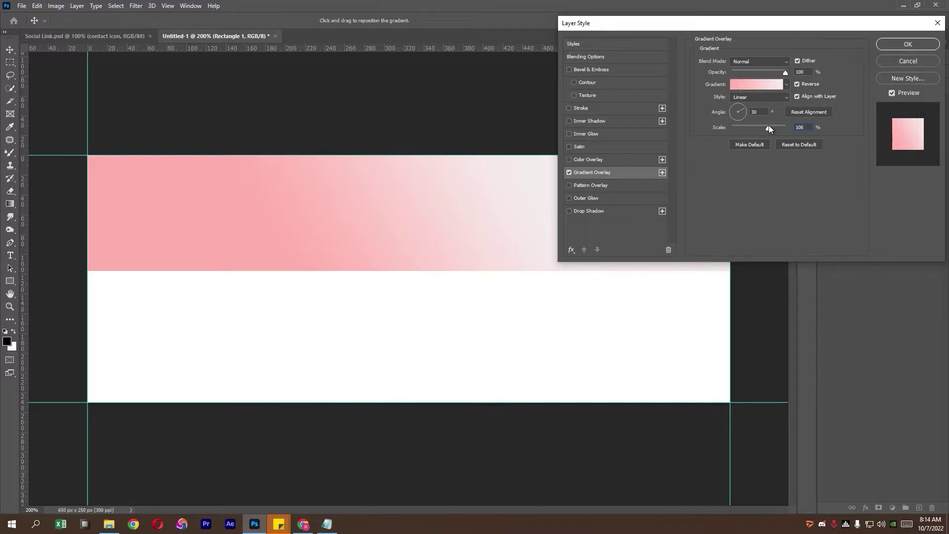
click(806, 85)
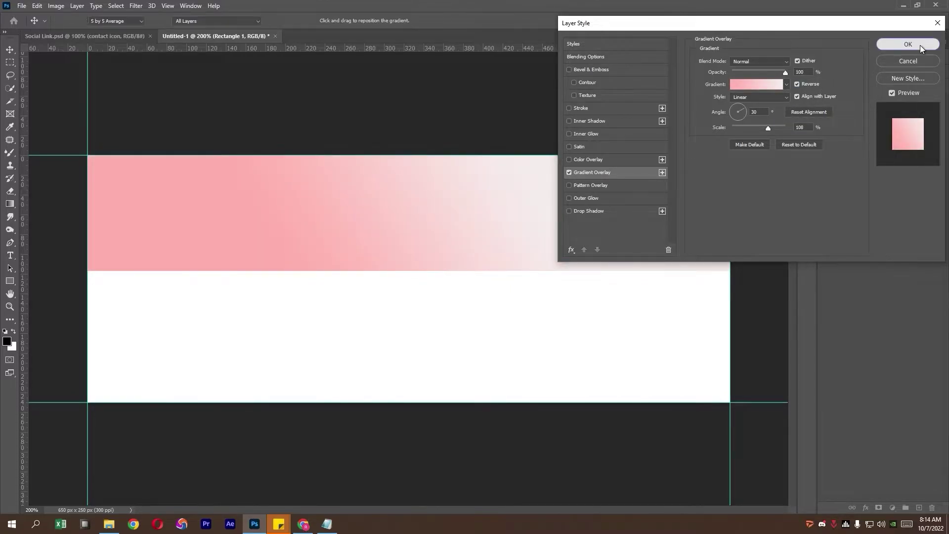
click(920, 45)
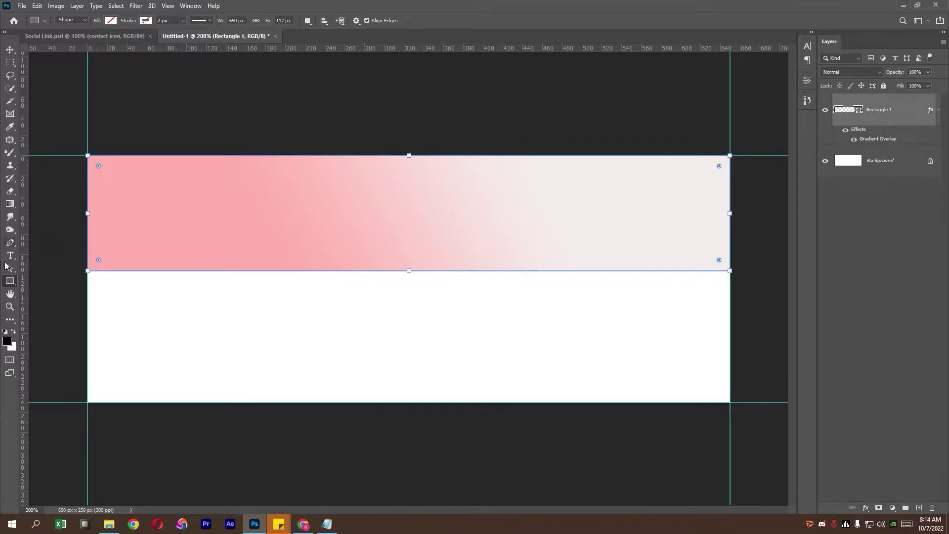
- Draw a 205 px dark red circle with no outline on the banner's left and position it
right_click(10, 281)
click(46, 306)
click(918, 508)
drag(163, 217, 409, 380)
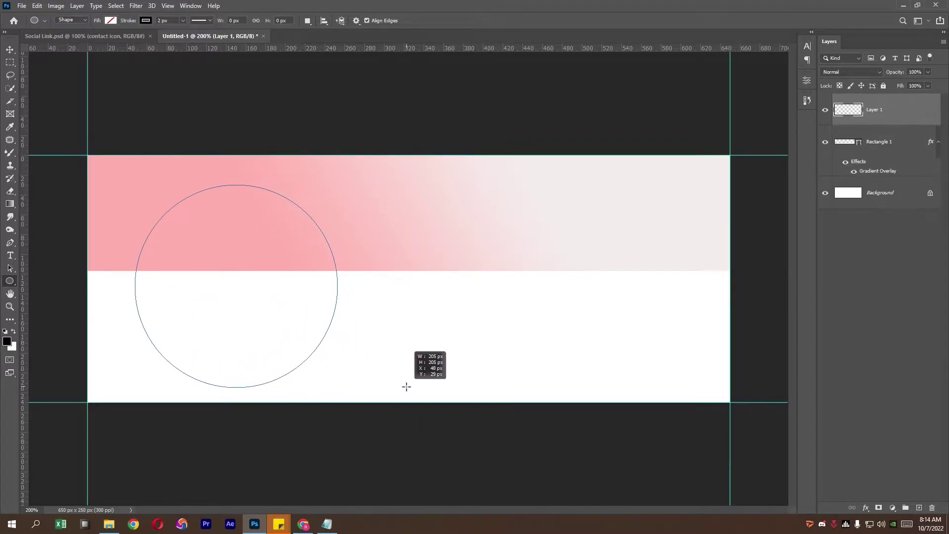
drag(409, 380, 404, 386)
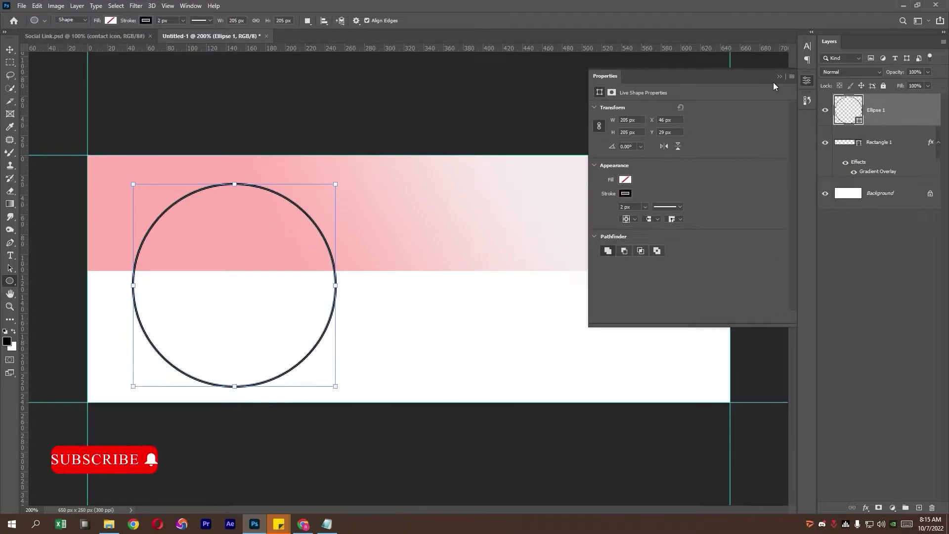
click(625, 194)
click(604, 212)
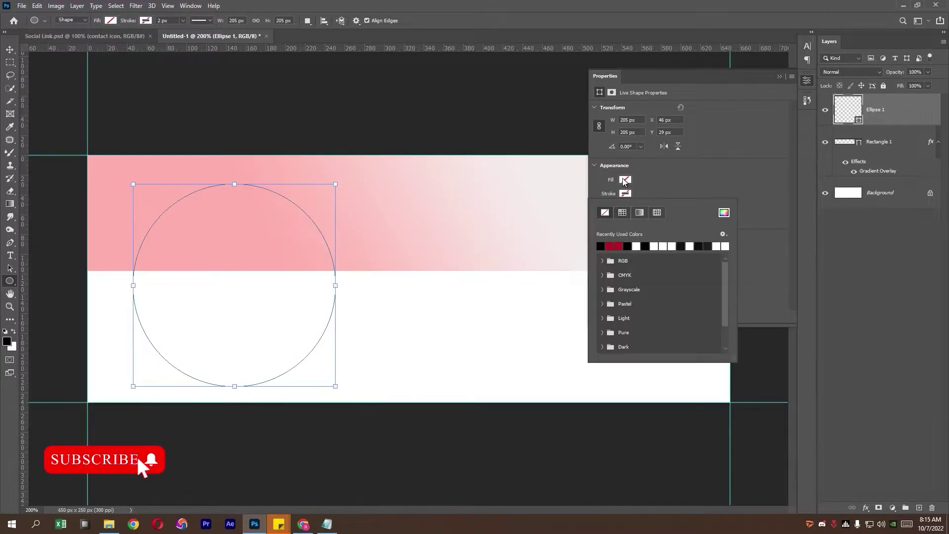
click(625, 180)
click(658, 198)
key(v)
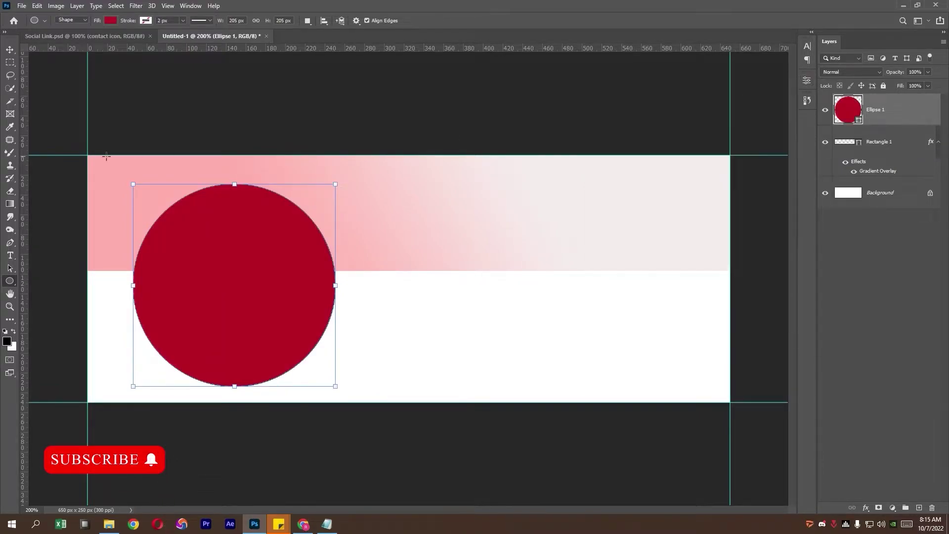
drag(243, 236, 241, 229)
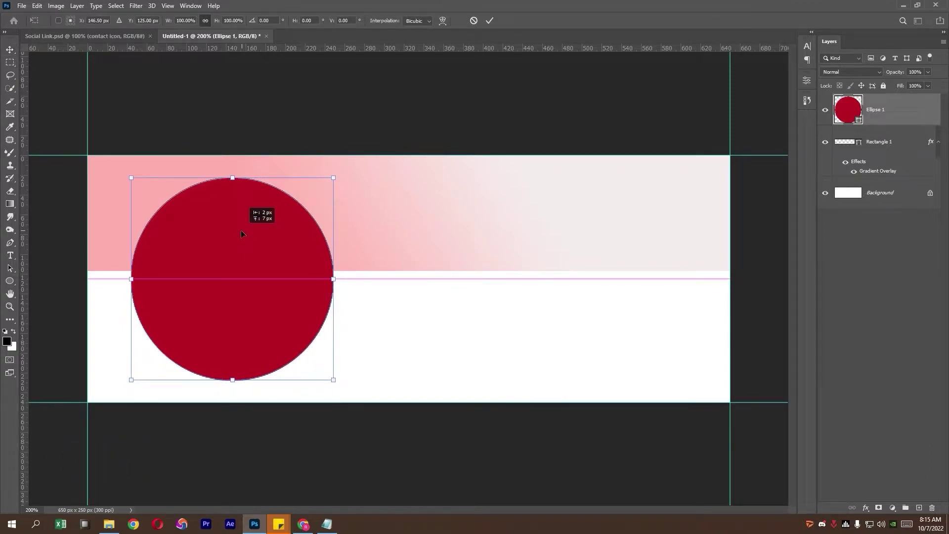
drag(241, 229, 241, 230)
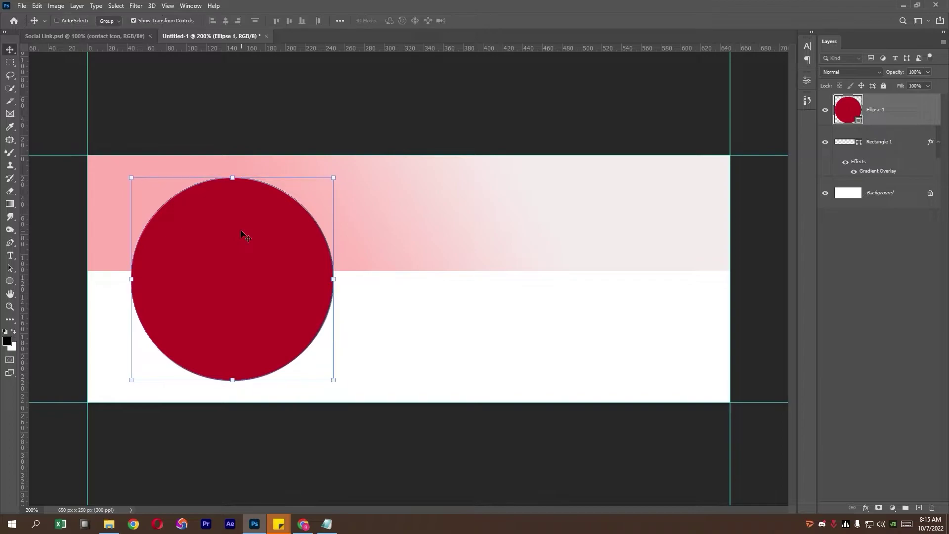
- Stretch the pink band down to 125 px tall, reaching the circle's middle
click(888, 142)
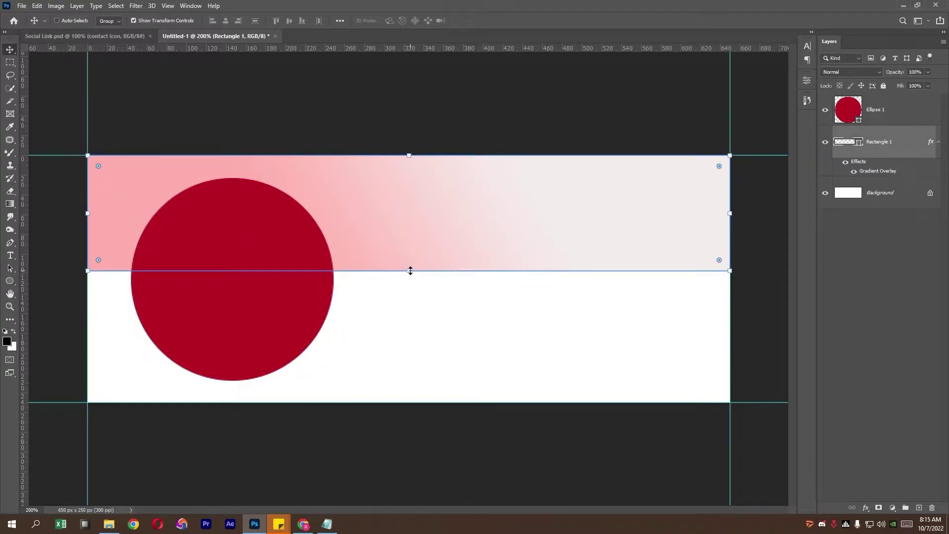
drag(409, 270, 410, 282)
key(Return)
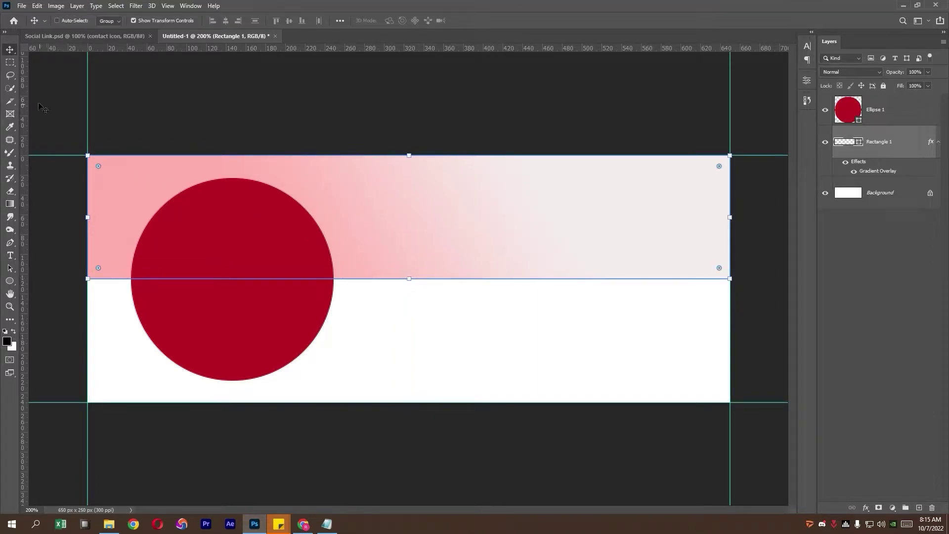
click(10, 62)
- Open Ellipse 1's layer style and try, then disable, a gradient overlay
click(909, 119)
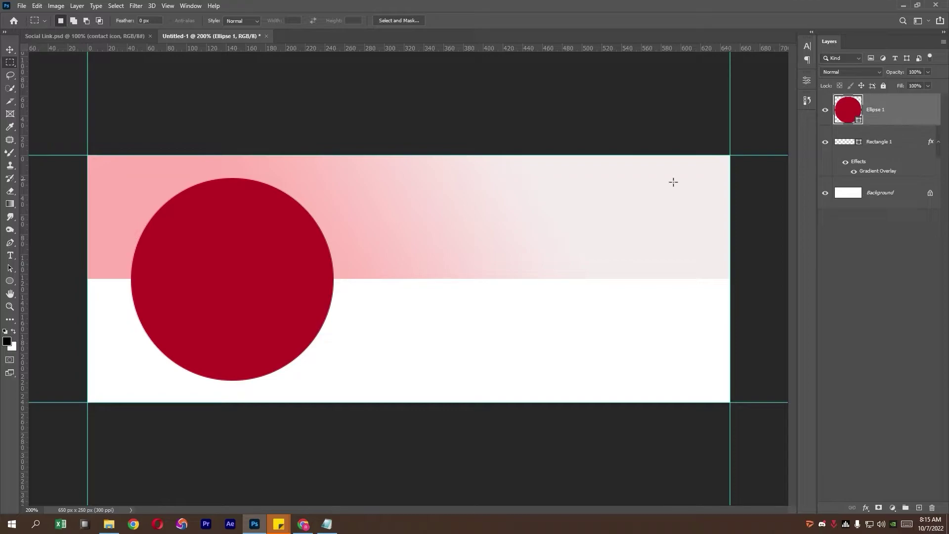
double_click(901, 120)
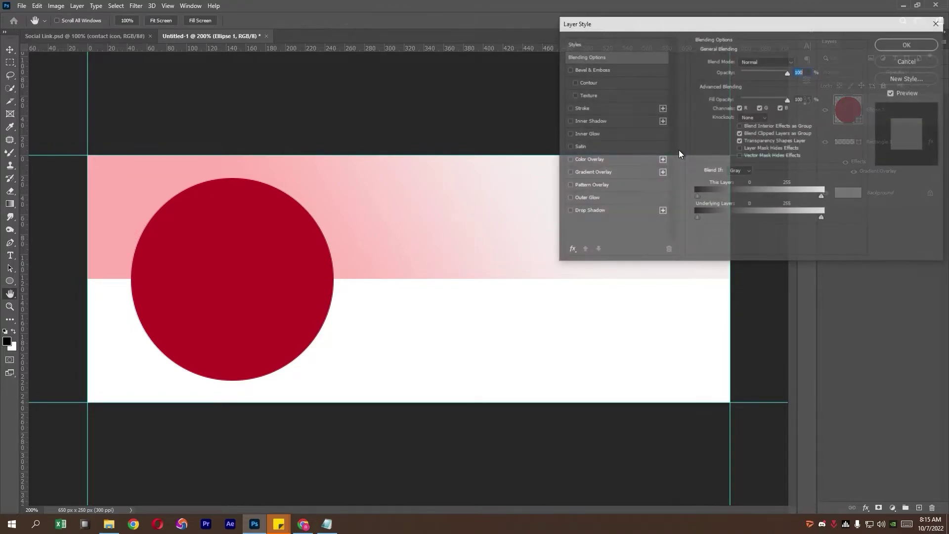
click(569, 172)
click(596, 174)
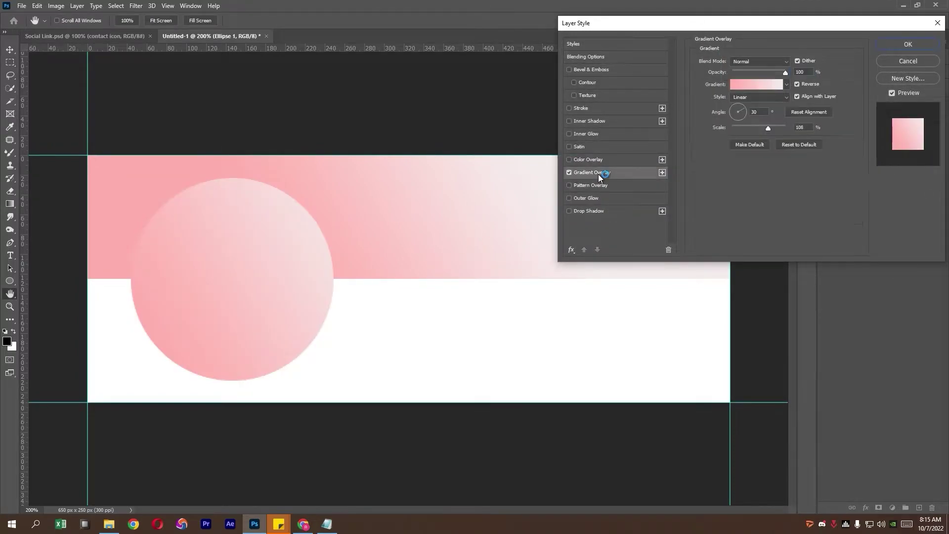
click(569, 171)
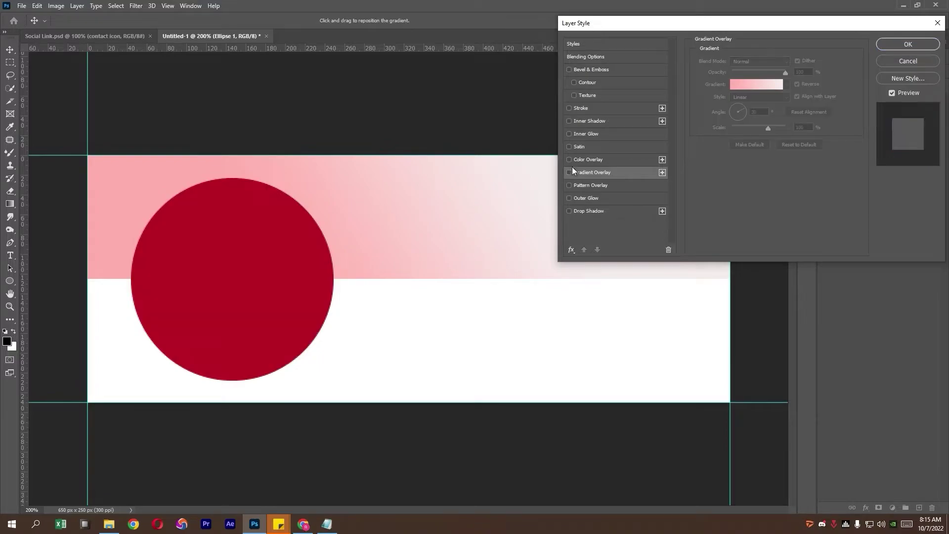
- Add a 7 px outside stroke filled with the Pink_12 gradient to the circle
click(572, 110)
drag(749, 61, 735, 61)
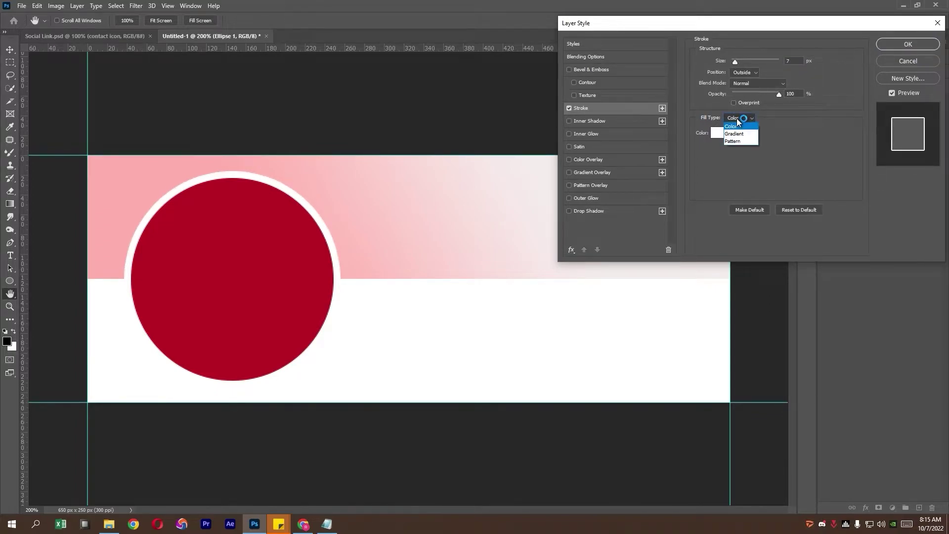
click(734, 134)
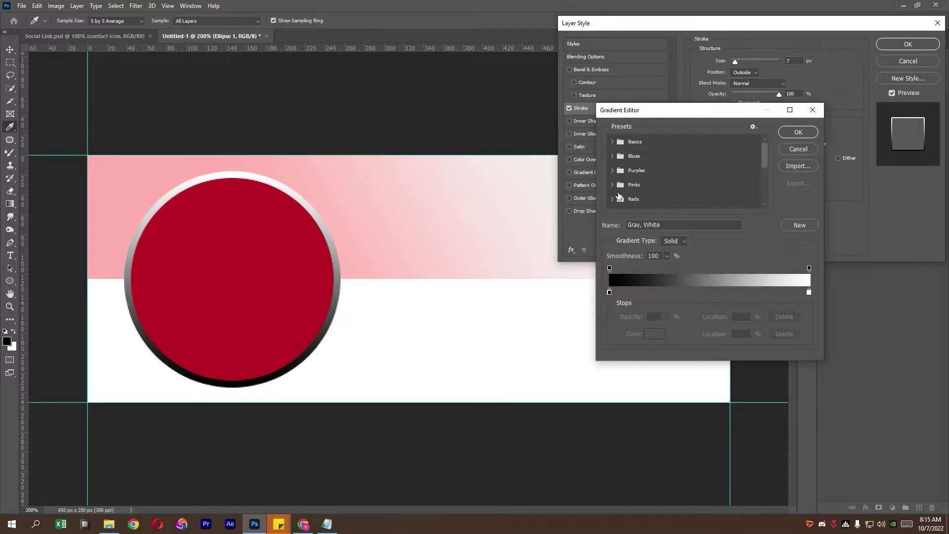
click(612, 185)
scroll(637, 199, down, 1)
click(656, 191)
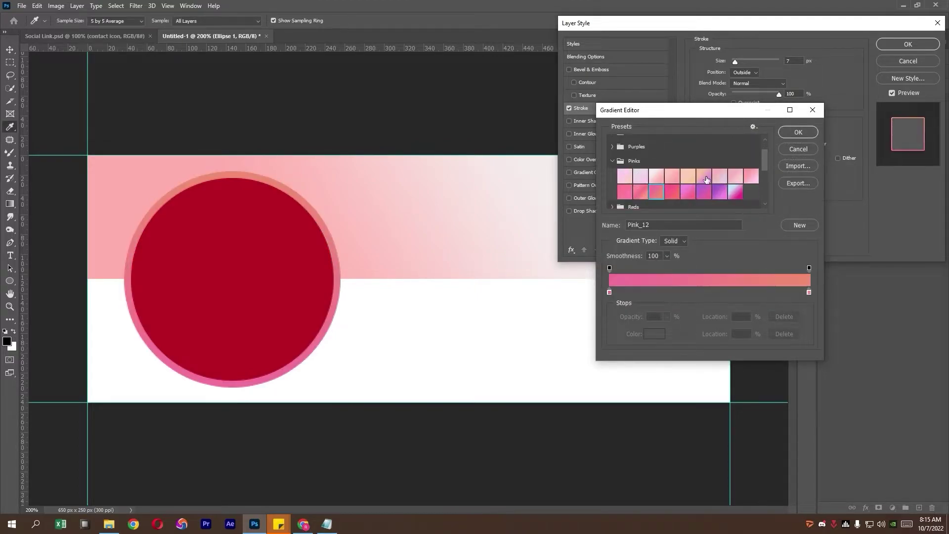
scroll(754, 158, down, 1)
scroll(755, 158, down, 1)
click(797, 132)
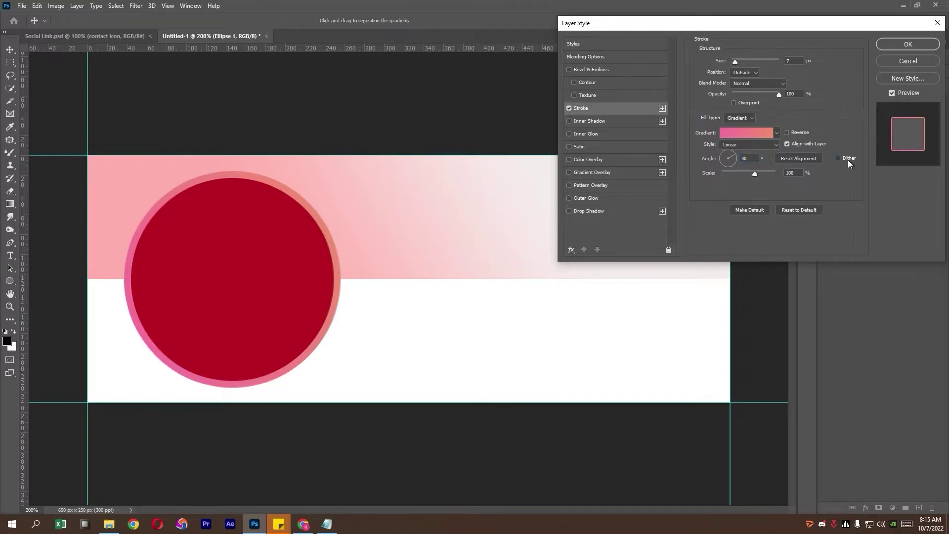
click(908, 44)
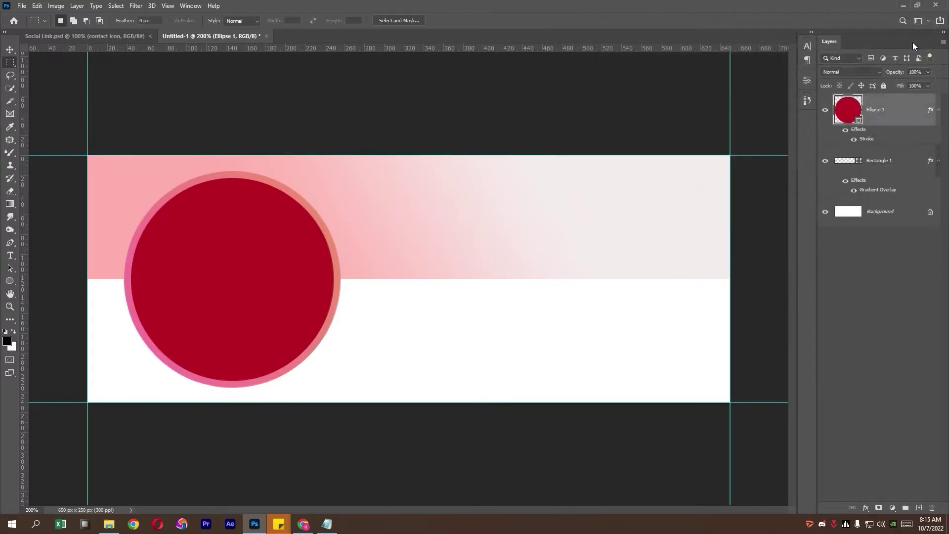
- Recheck the stroke settings, then set the circle's fill colour to #ffffff
double_click(874, 139)
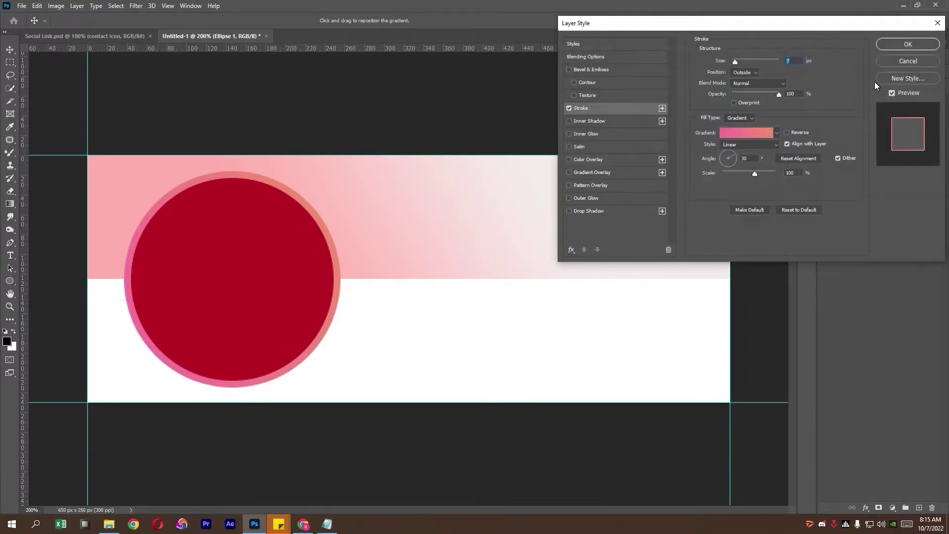
click(900, 50)
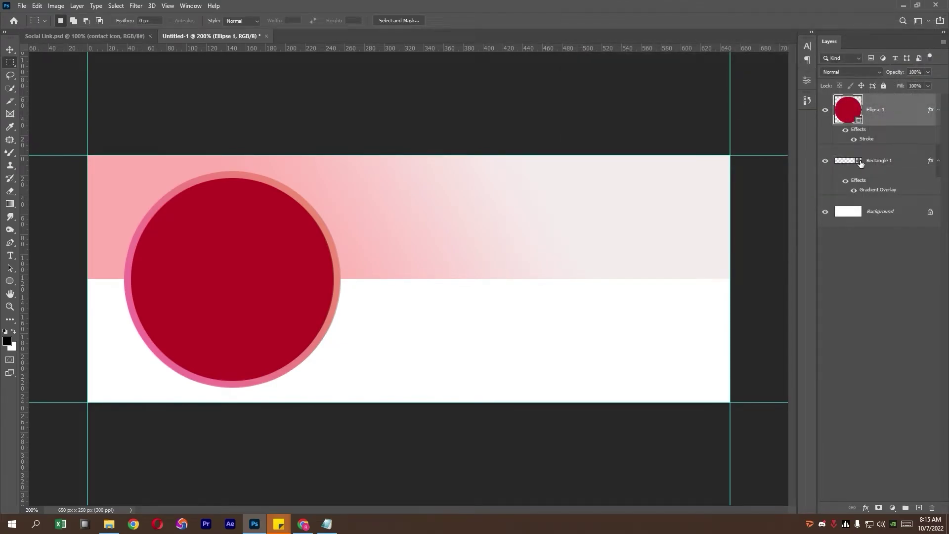
double_click(860, 124)
text(ffffff)
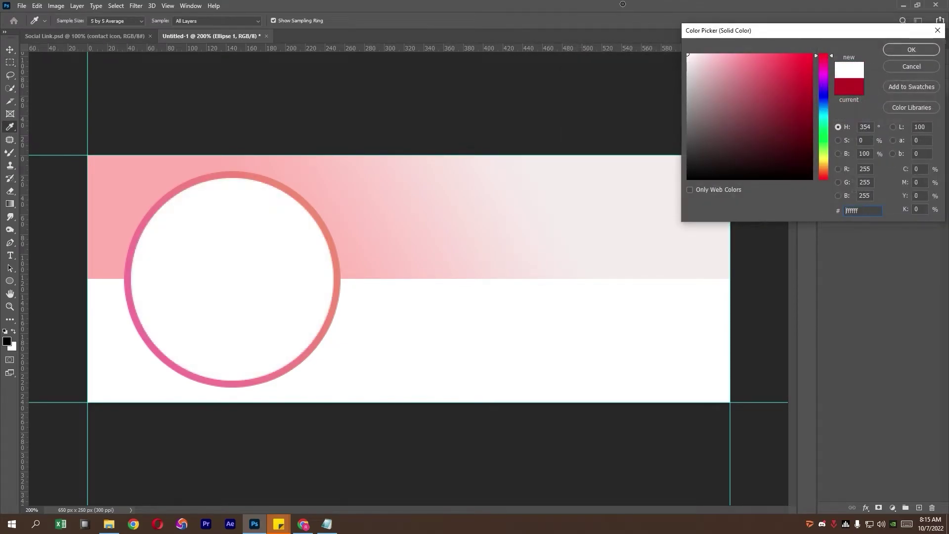
click(894, 51)
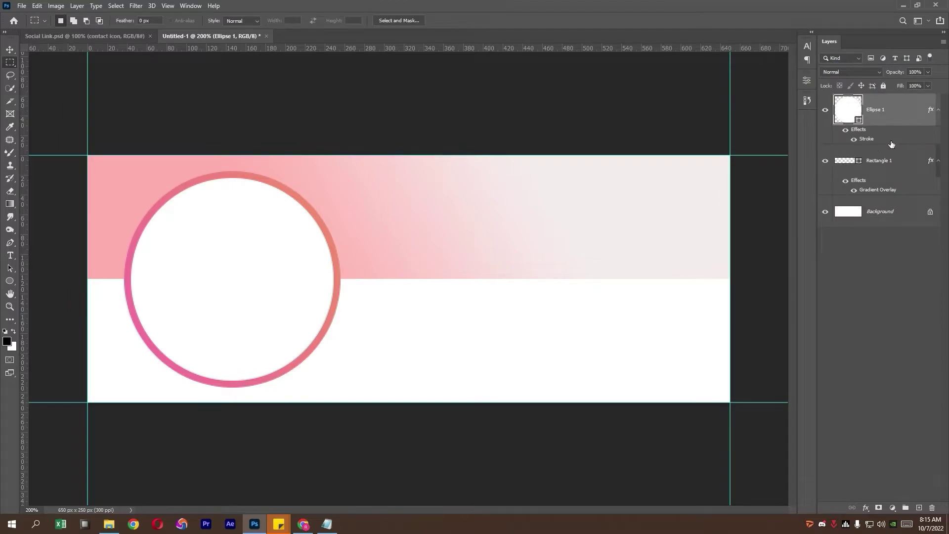
- Paste the person's name from Notepad into a new text layer on the pink band
click(919, 508)
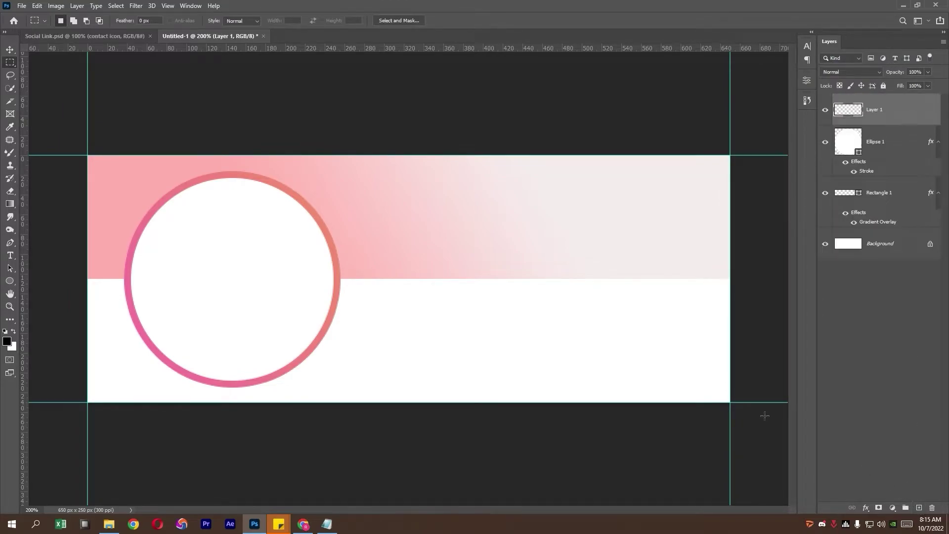
click(10, 254)
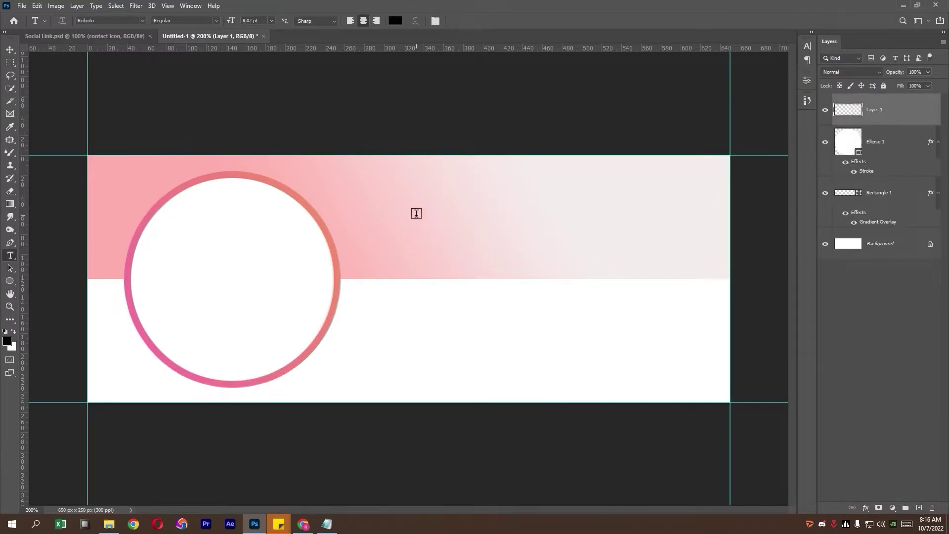
click(416, 216)
click(327, 523)
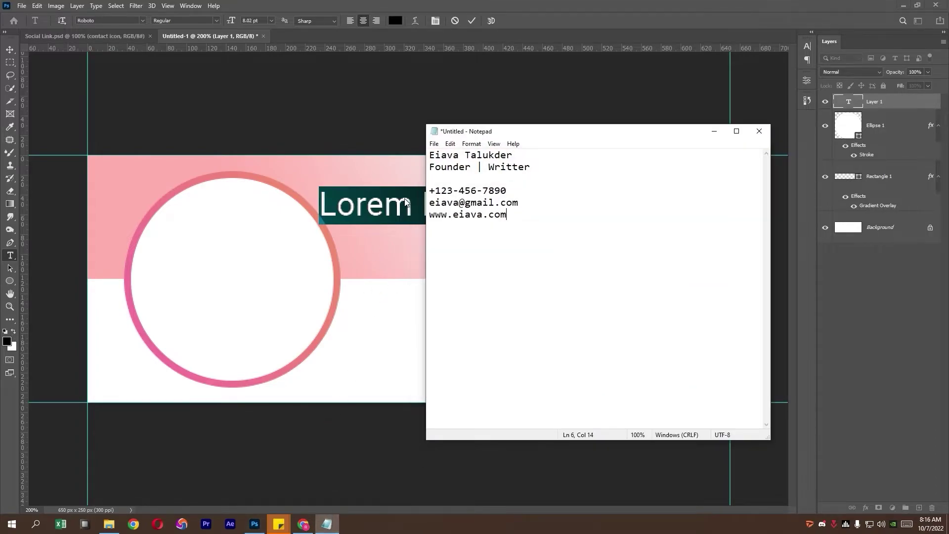
drag(513, 156, 429, 155)
right_click(477, 154)
click(492, 186)
click(417, 203)
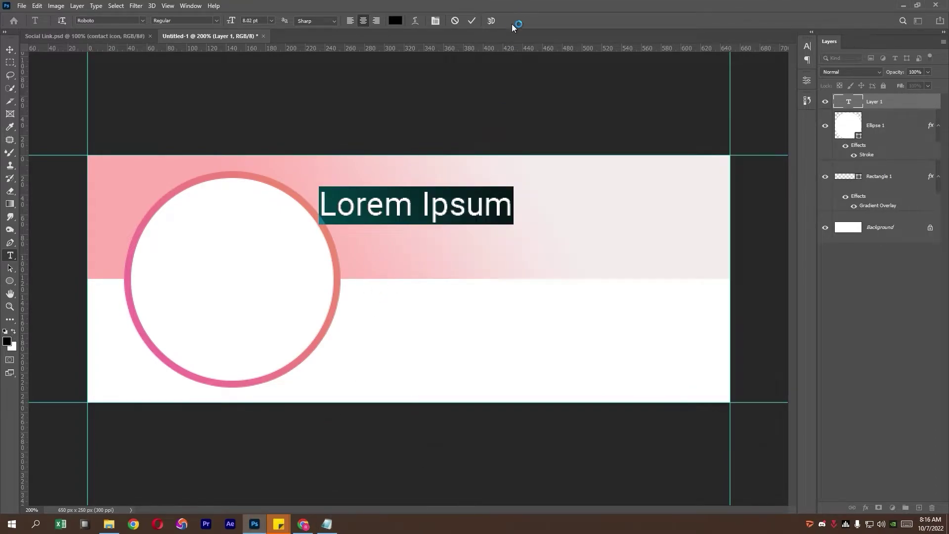
right_click(417, 203)
click(435, 240)
click(10, 49)
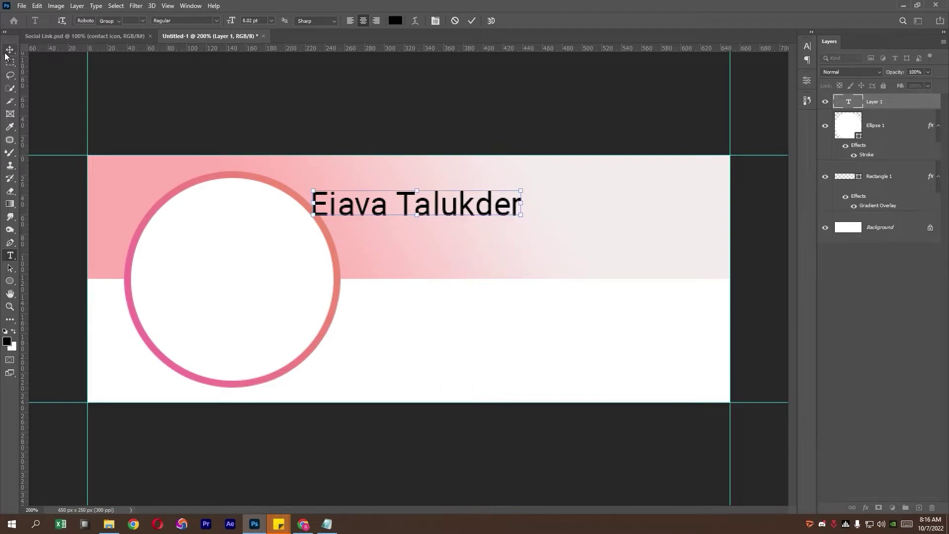
- Move the name right of the circle and set it to 10 pt Bold
drag(446, 204, 532, 202)
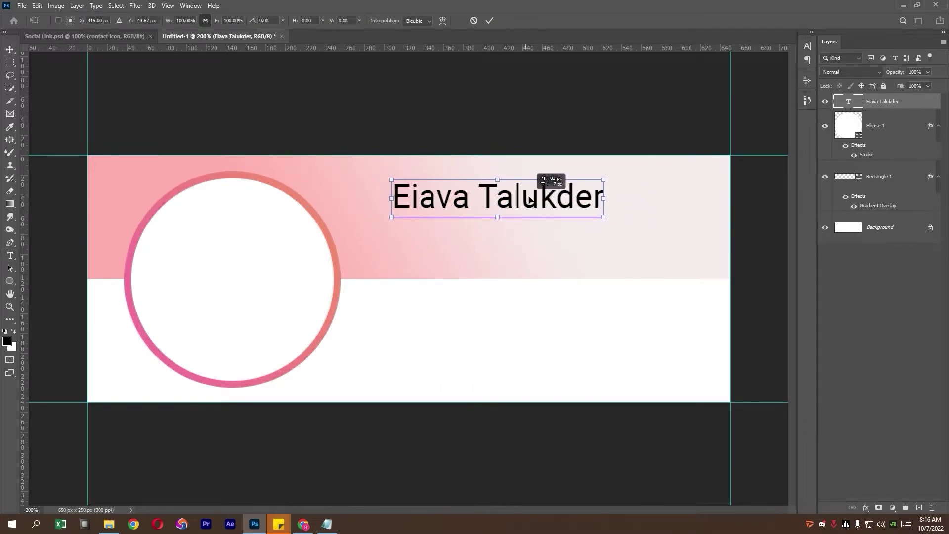
drag(532, 203, 529, 196)
click(806, 46)
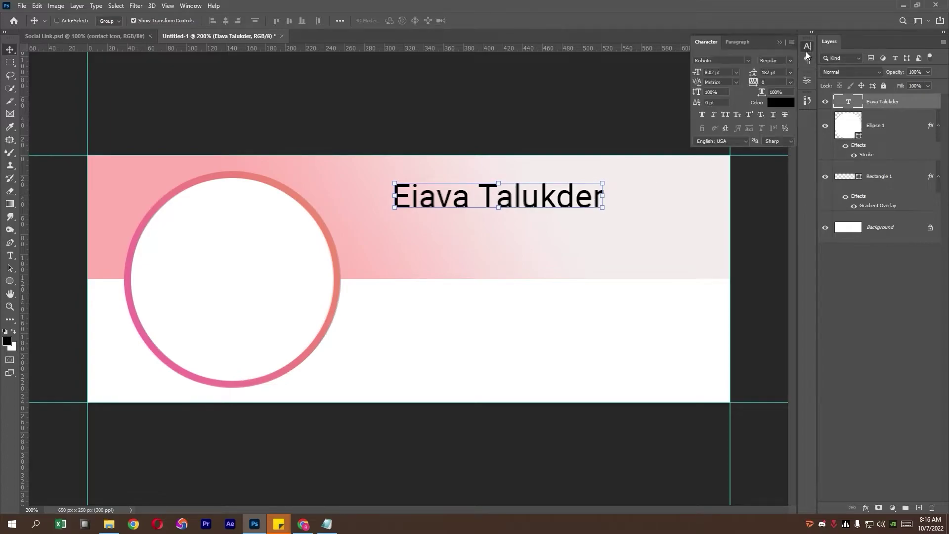
click(712, 72)
key(Up)
key(Up)
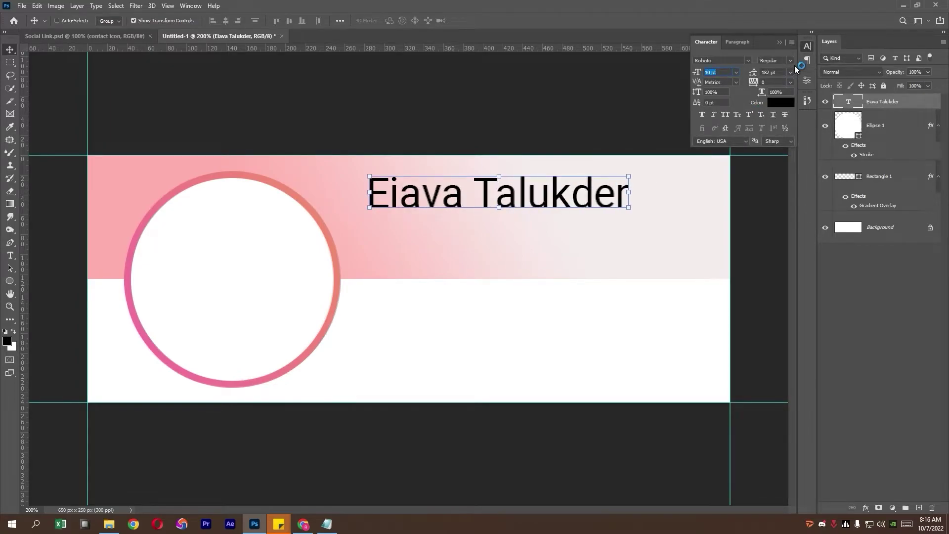
click(791, 61)
click(790, 129)
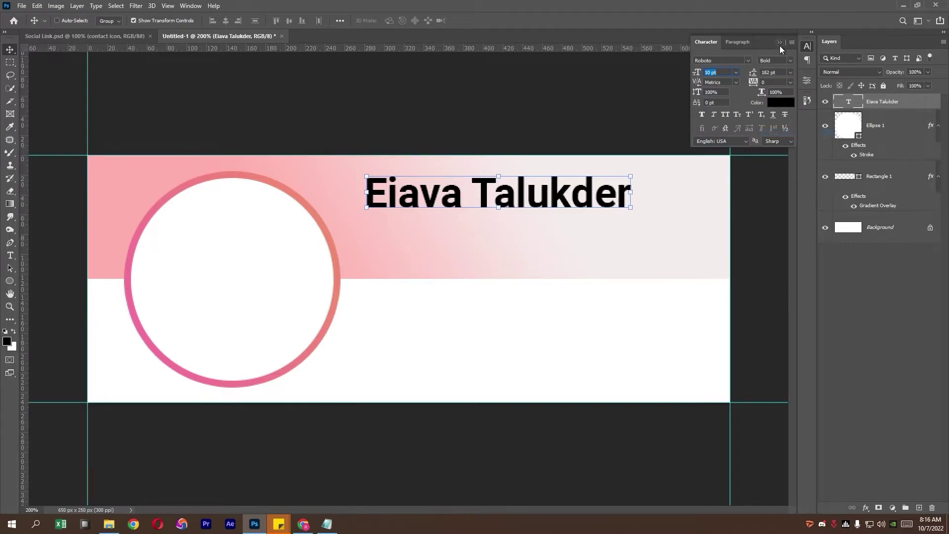
click(778, 42)
- Nudge the name slightly right and down with free transform
key(ctrl+t)
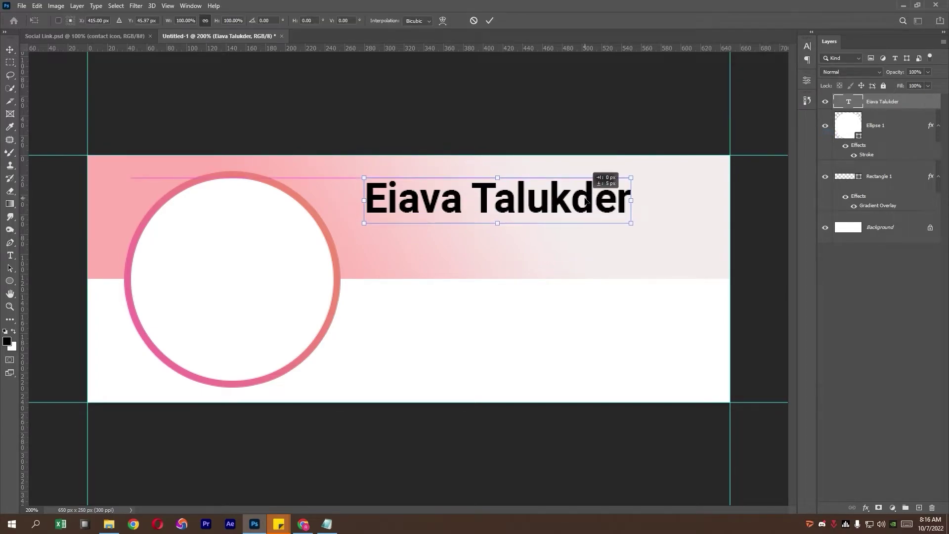
drag(588, 193, 593, 197)
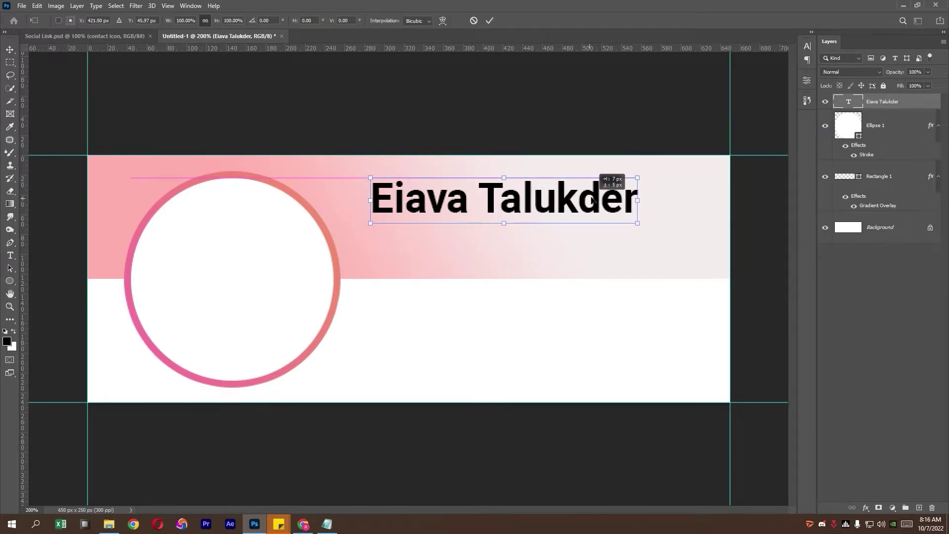
key(Return)
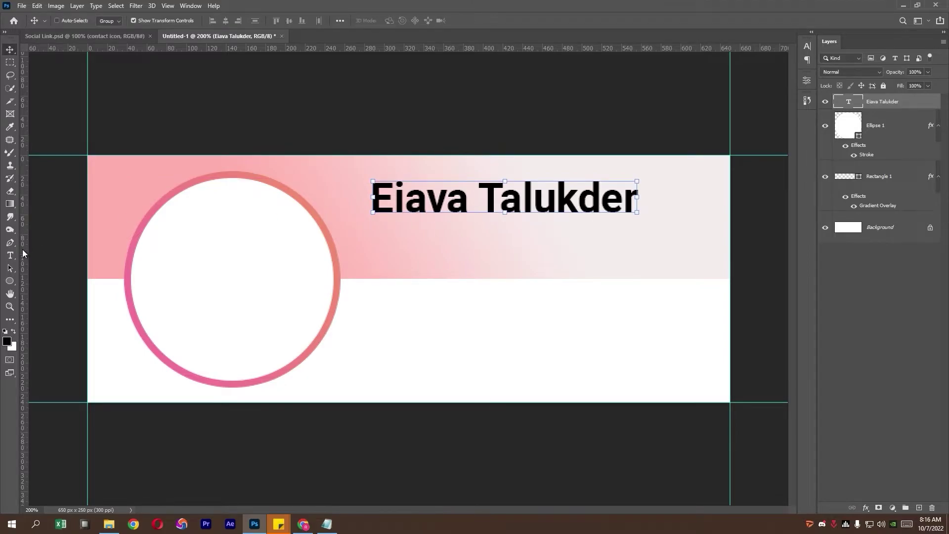
click(10, 255)
- Paste 'Founder | Writter' from the notes over the Lorem Ipsum placeholder
click(399, 258)
click(327, 523)
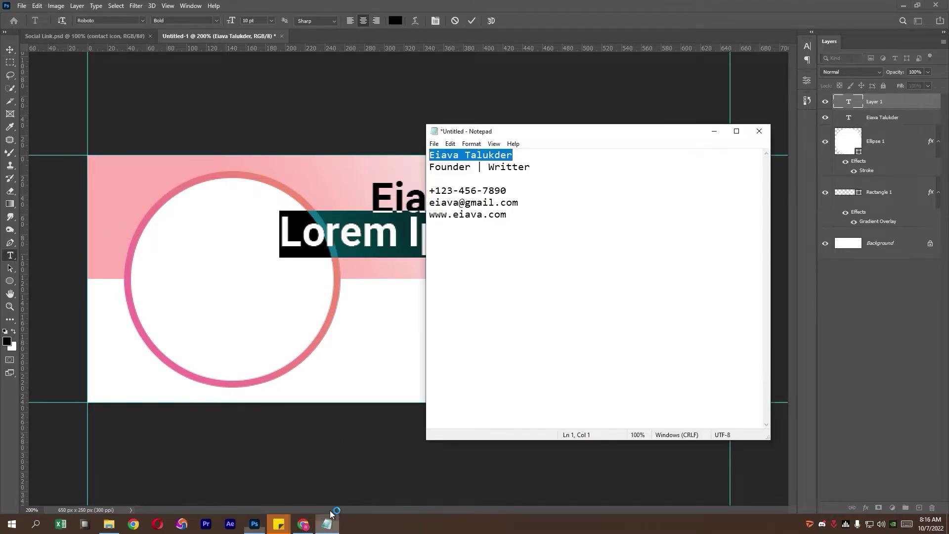
drag(530, 167, 429, 167)
right_click(453, 170)
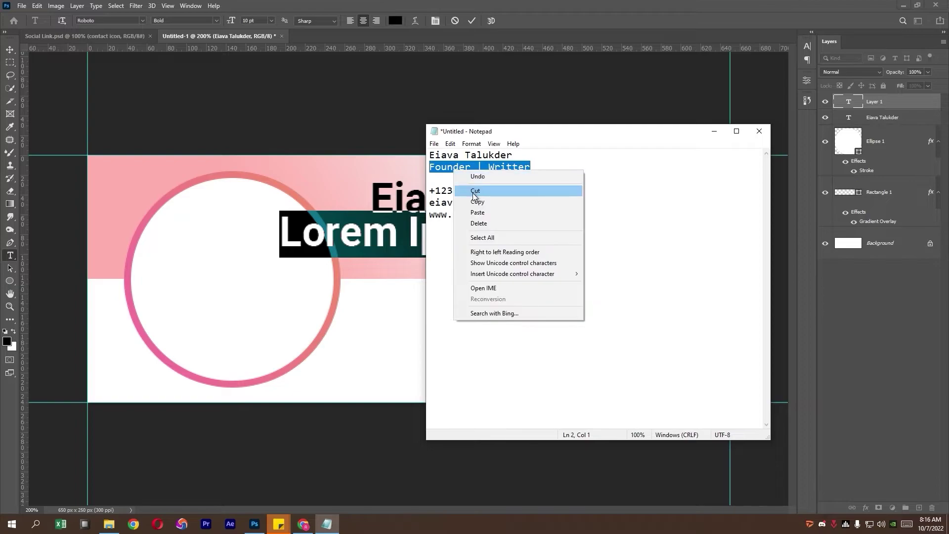
click(477, 201)
click(254, 523)
right_click(455, 235)
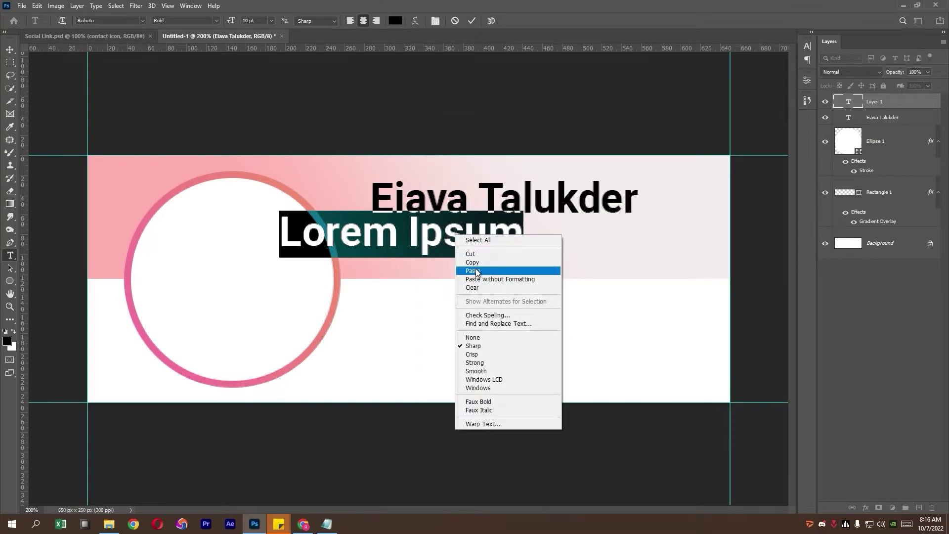
click(477, 271)
click(9, 50)
- Set the title to 5 pt Regular and position it just below the name
click(807, 45)
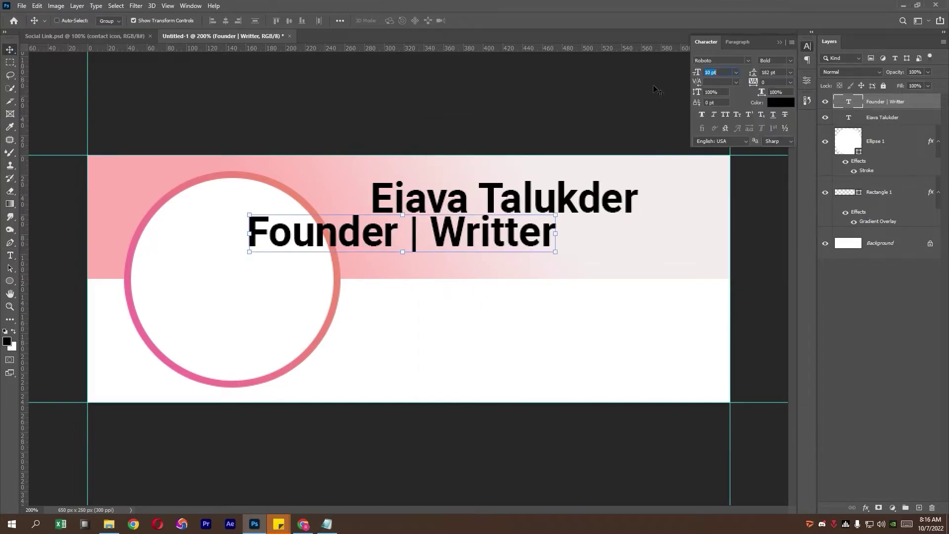
key(Down)
key(Down)
key(Down)
key(Down)
key(Down)
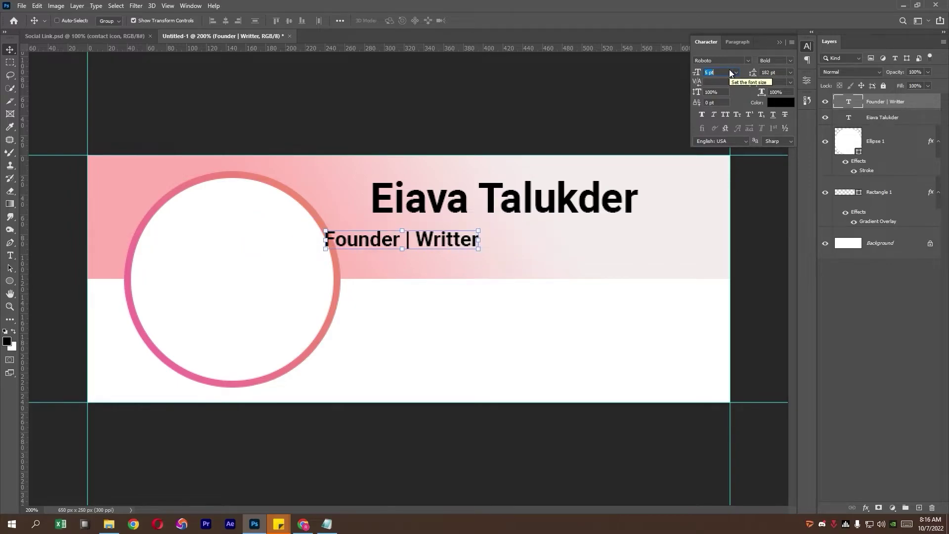
click(790, 60)
click(779, 99)
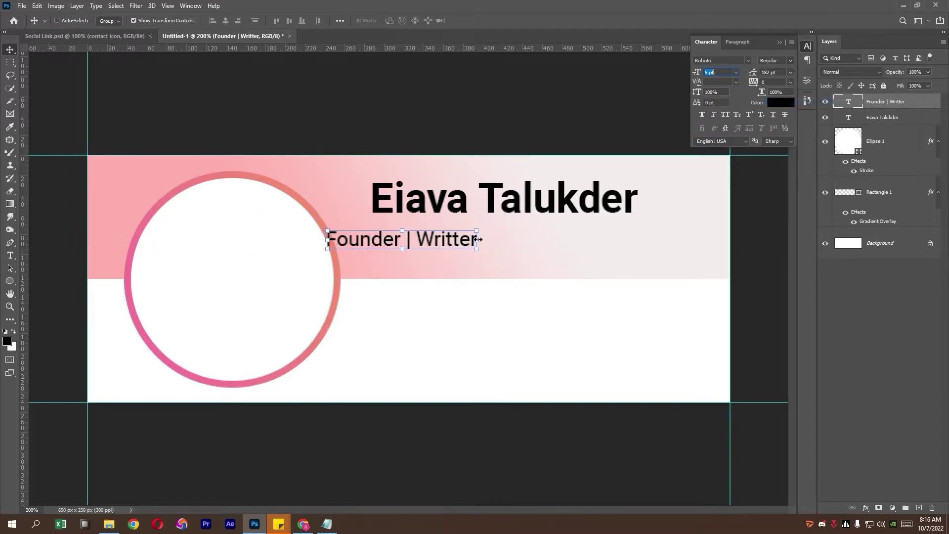
key(ctrl+t)
drag(425, 248, 474, 240)
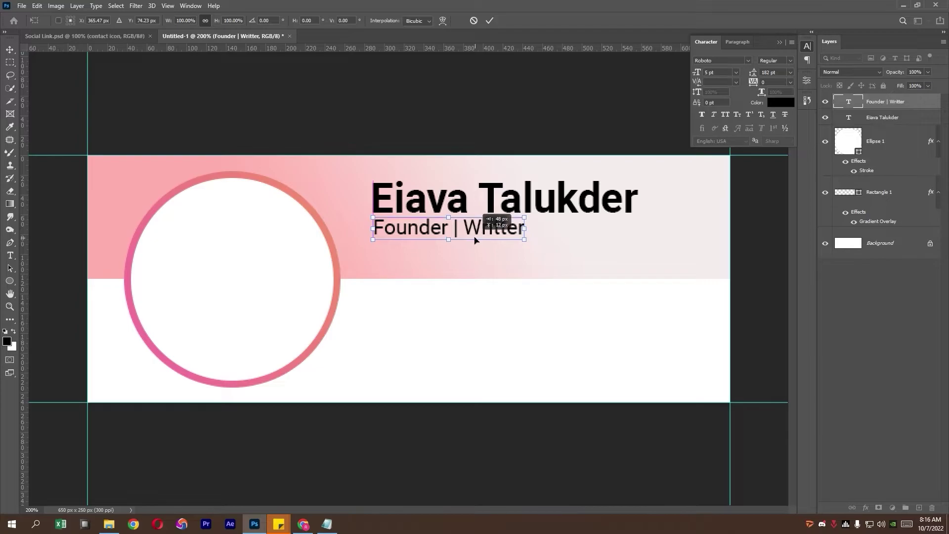
key(Down)
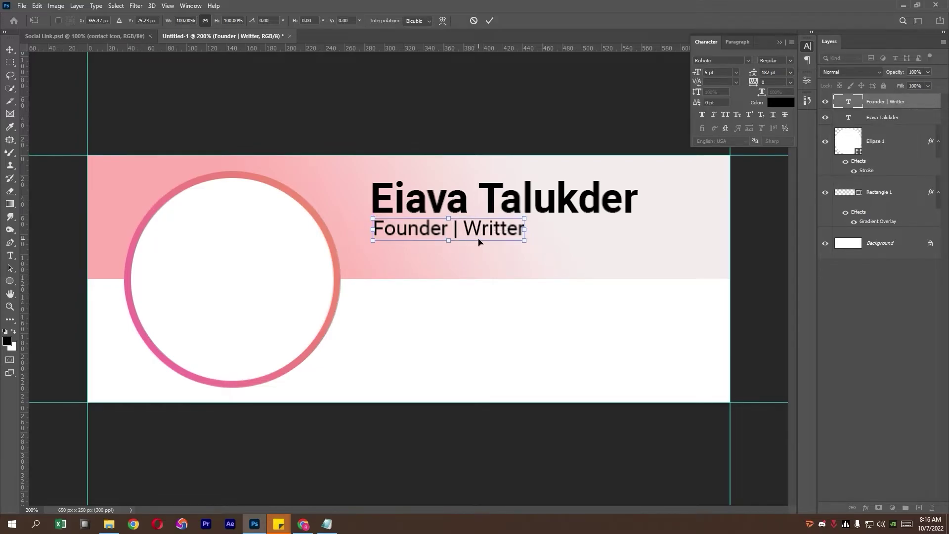
key(Down)
key(Down)
key(Left)
key(Return)
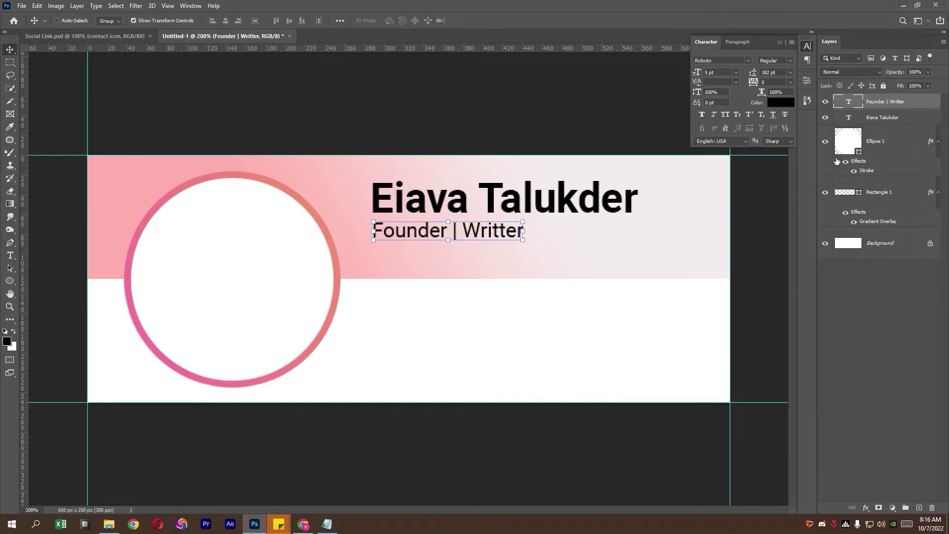
- Left-align name and title, group them as 'Name', and nudge the group right
shift+click(902, 118)
click(214, 21)
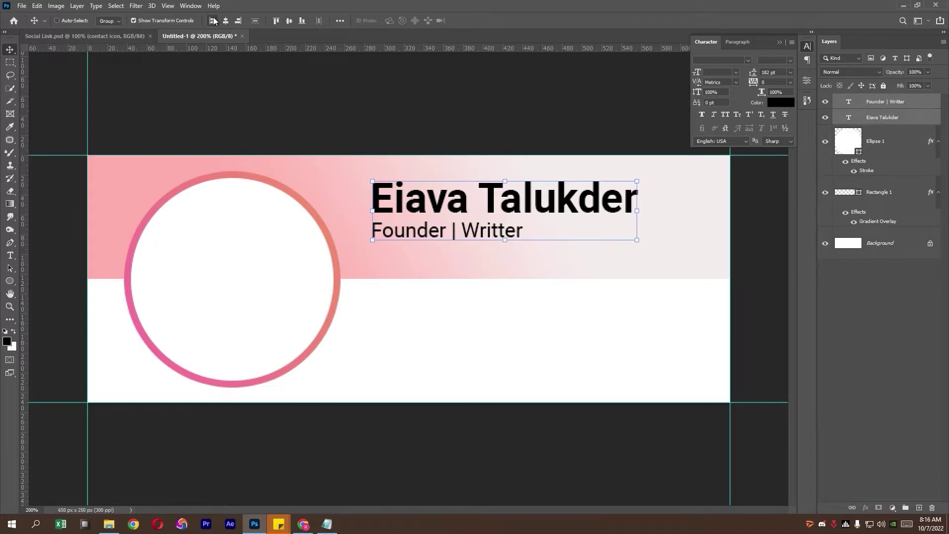
click(905, 507)
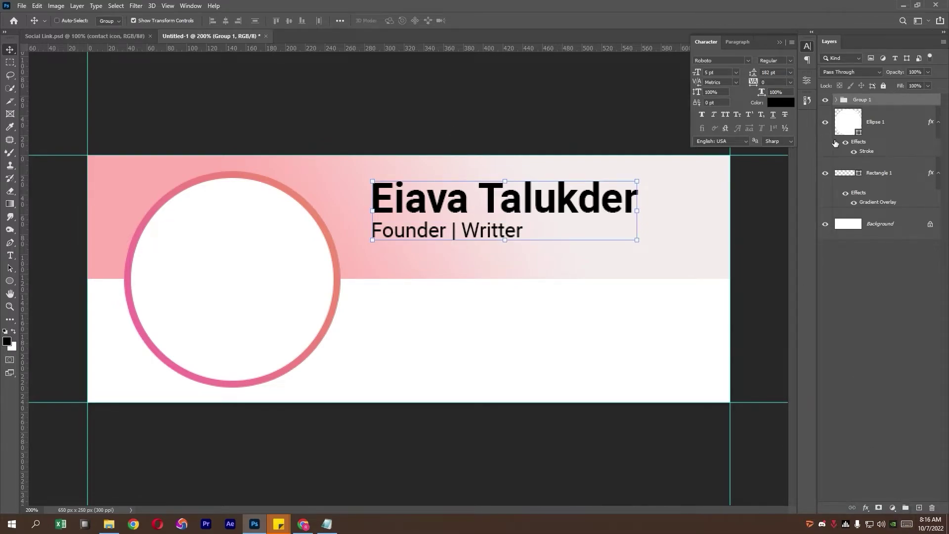
double_click(861, 100)
text(Name)
key(Return)
drag(509, 205, 515, 211)
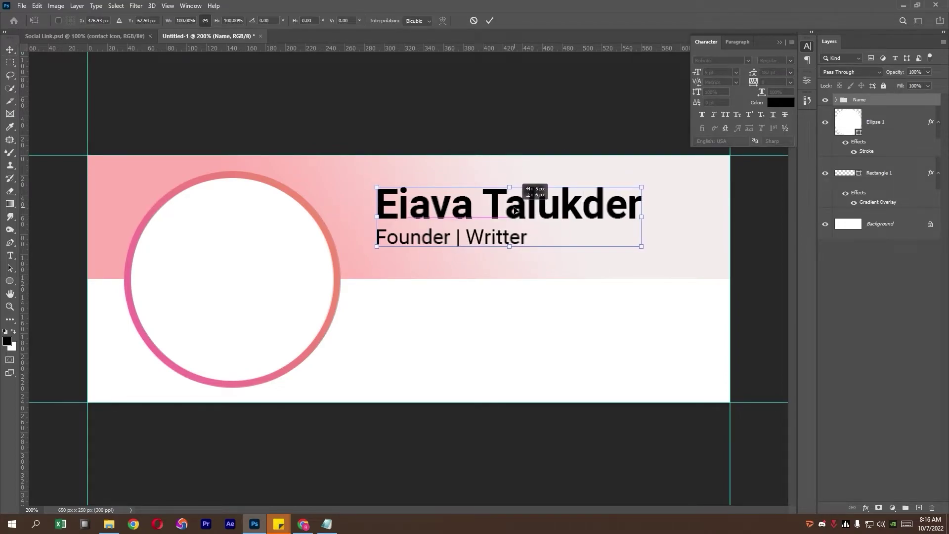
drag(514, 211, 516, 210)
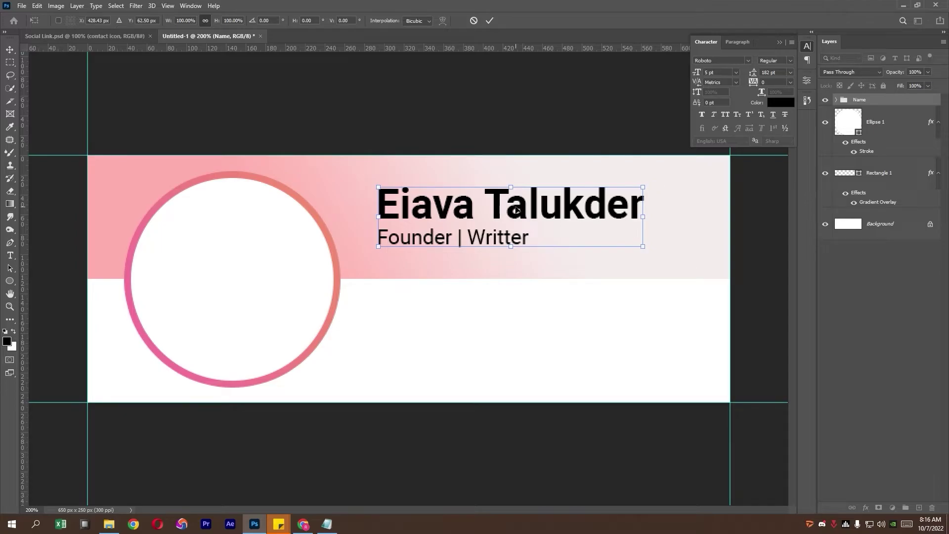
key(Return)
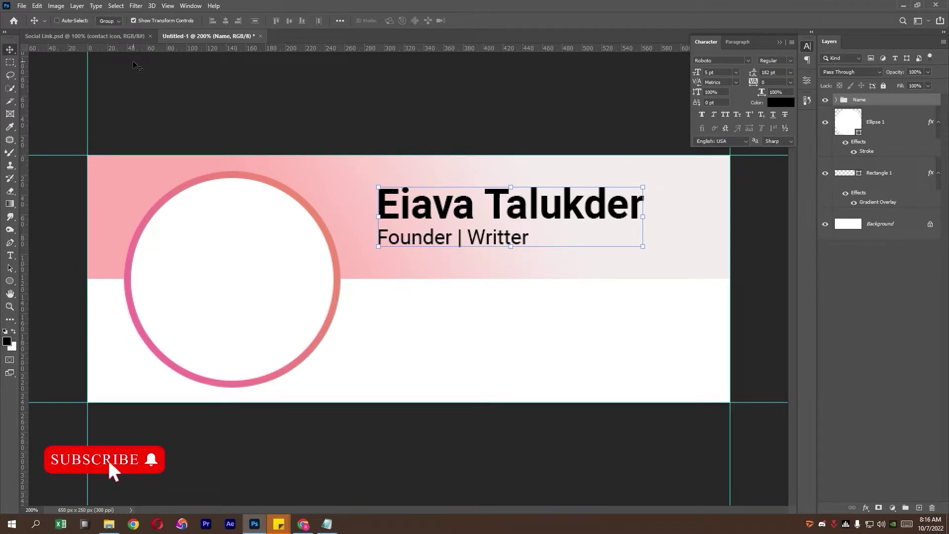
- Drag the contact icon group from Social Link.psd into the banner below the title
click(123, 36)
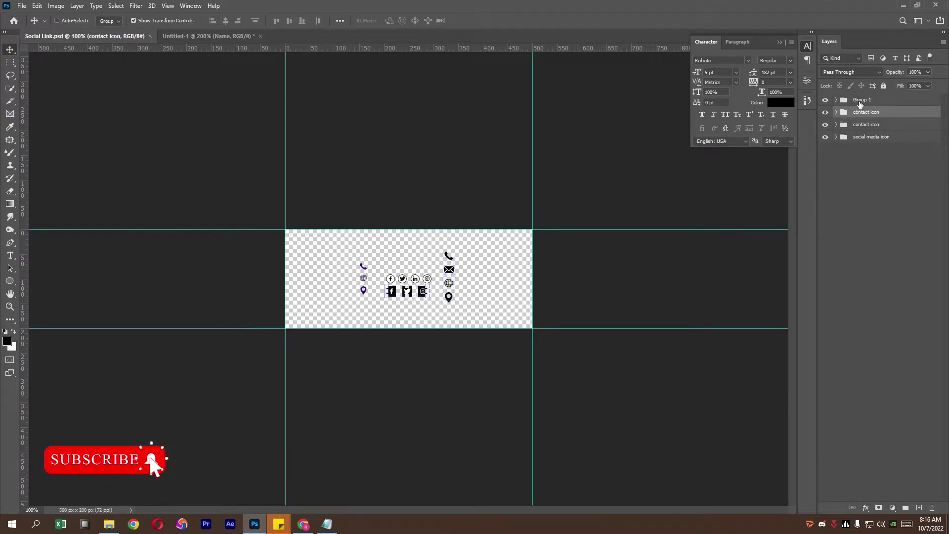
key(ctrl+plus)
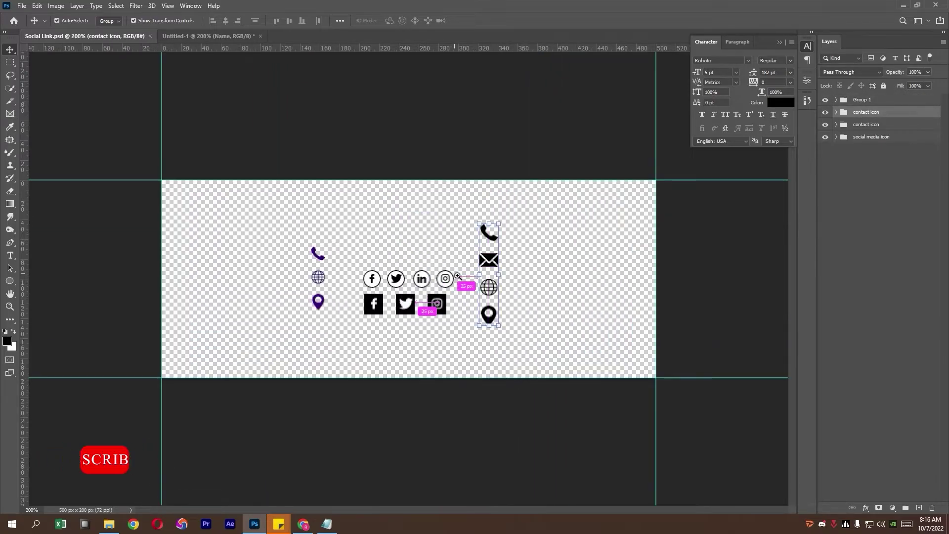
mouse_move(457, 275)
mouse_down()
mouse_move(192, 29)
mouse_move(410, 299)
mouse_move(401, 324)
mouse_up()
drag(384, 338, 387, 346)
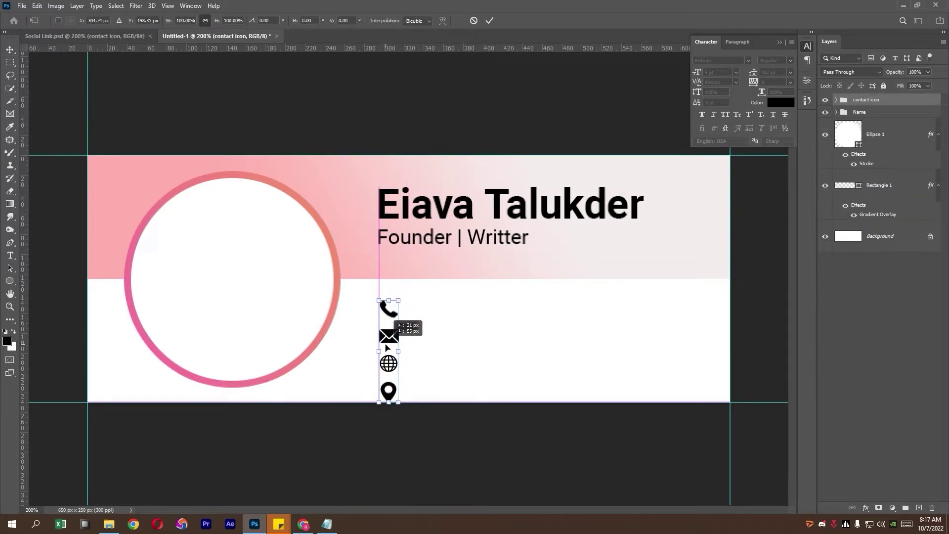
key(Return)
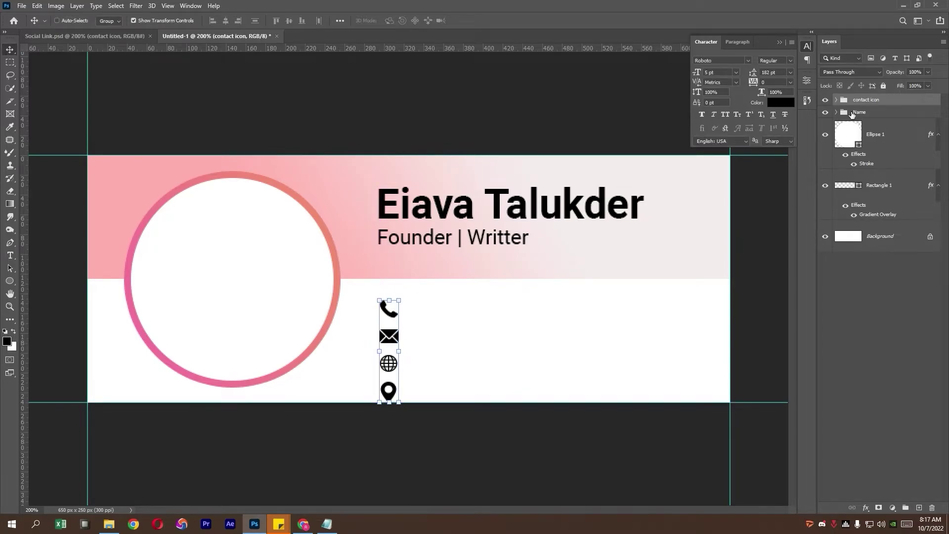
- Delete the location-pin icon layer from the contact icon group
click(836, 102)
click(882, 227)
key(Delete)
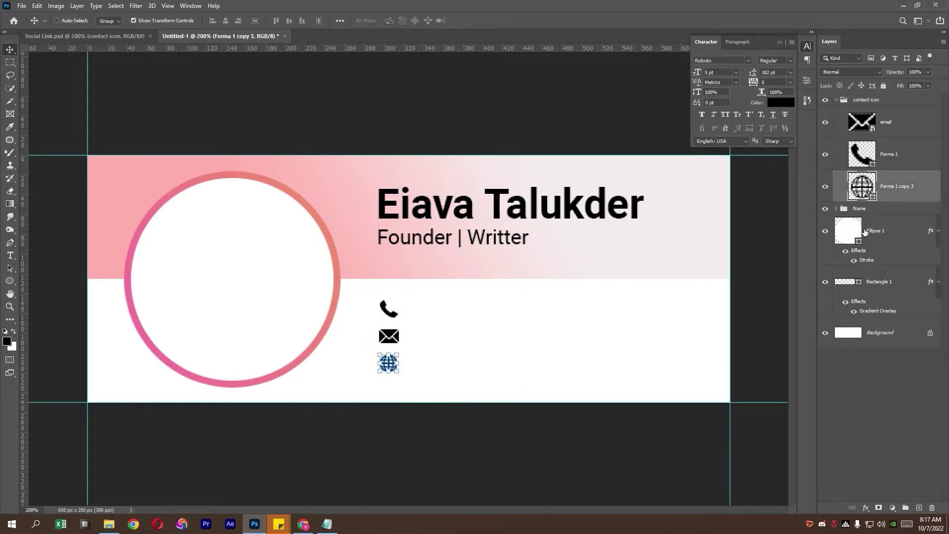
click(920, 148)
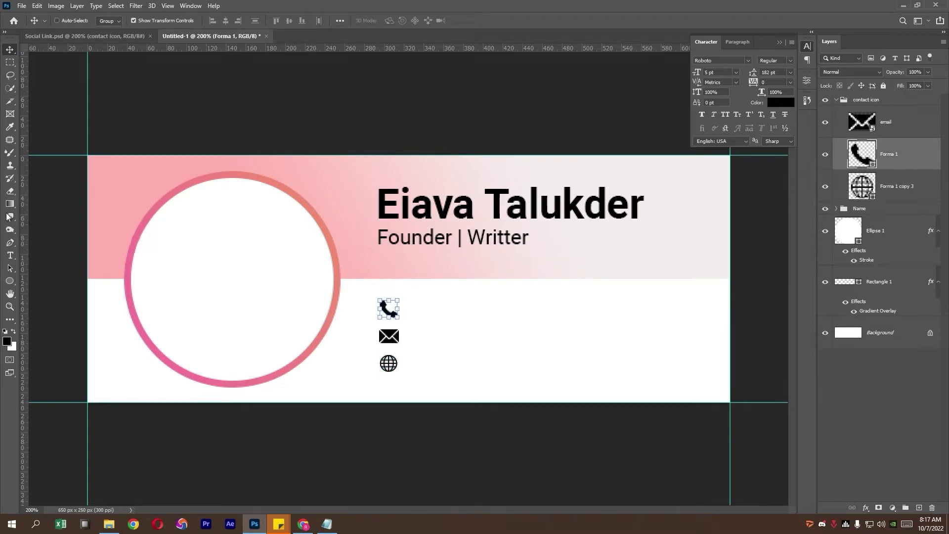
- Paste the phone number from the notes as 4 pt text beside the phone icon
click(10, 255)
click(419, 311)
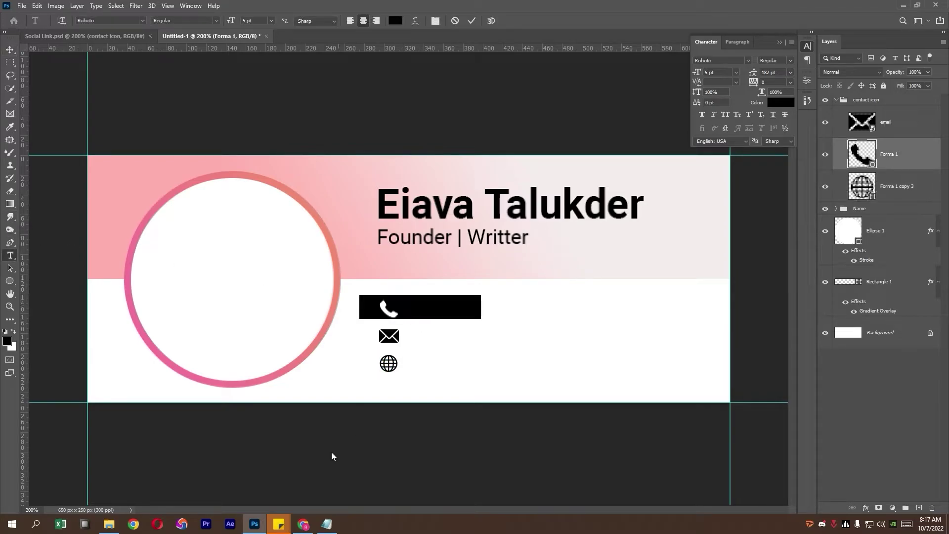
click(319, 527)
drag(526, 186, 374, 188)
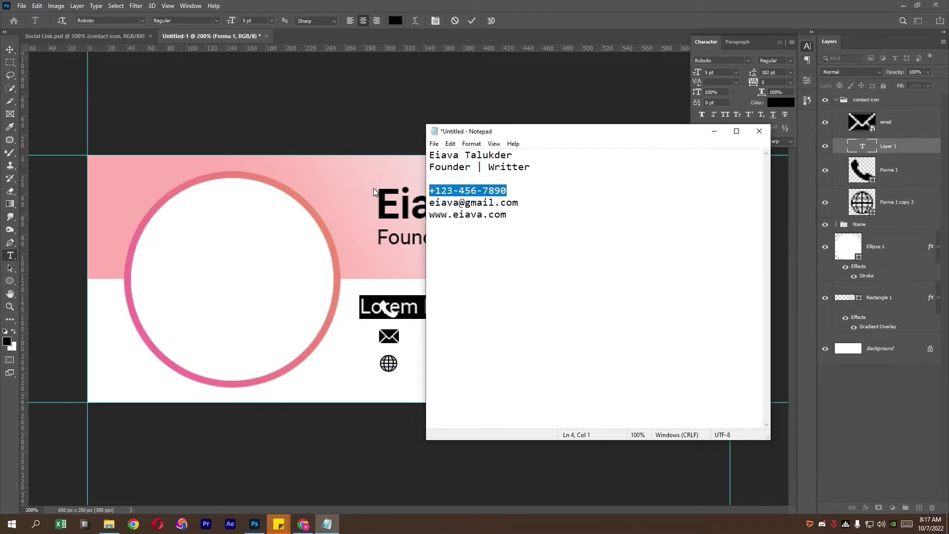
click(500, 4)
right_click(471, 296)
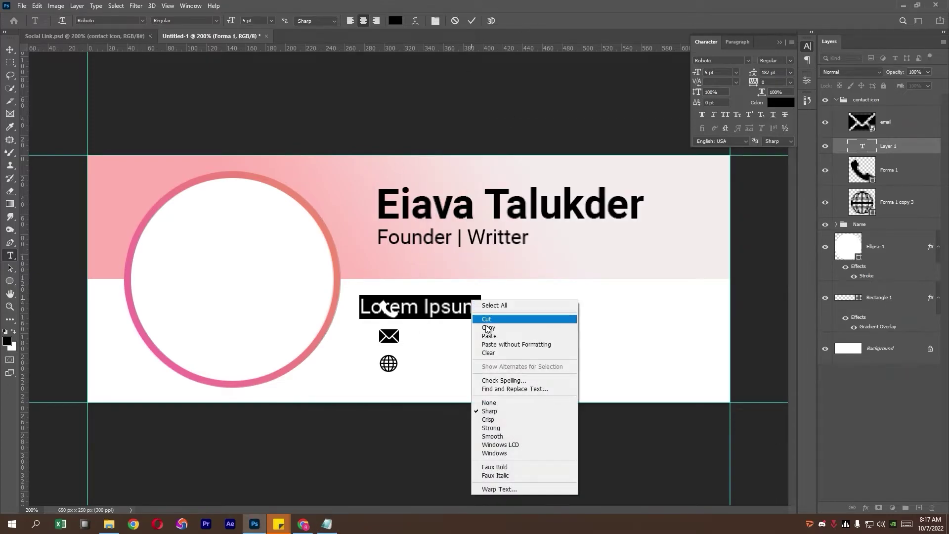
click(495, 334)
click(7, 48)
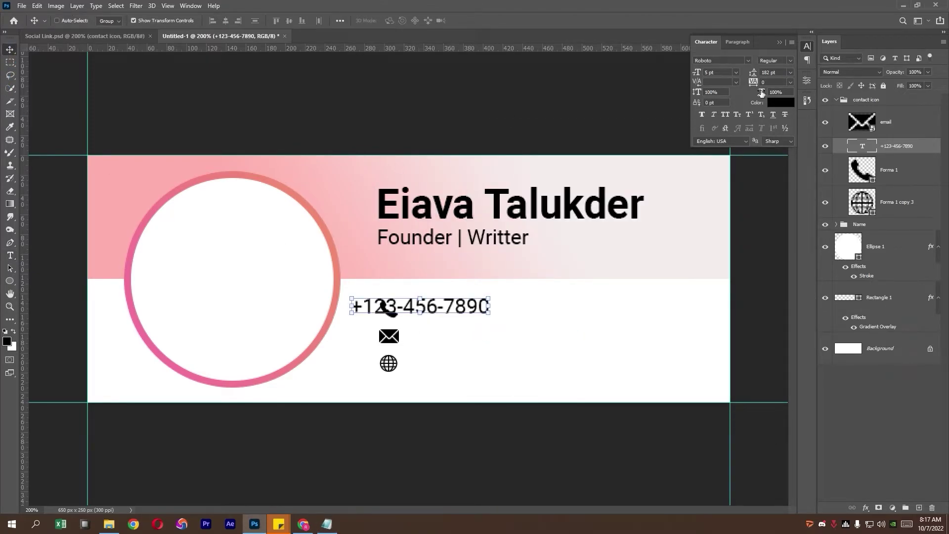
key(Down)
key(Return)
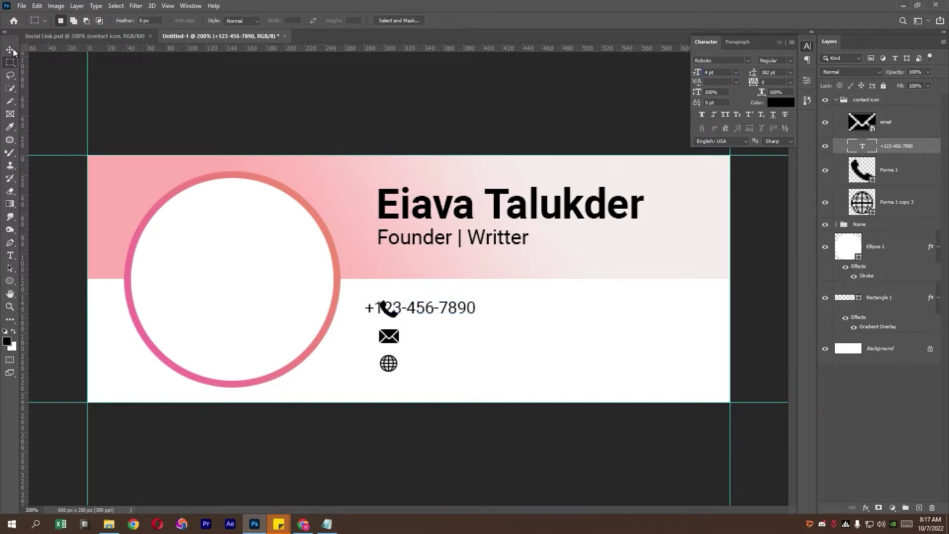
drag(449, 309, 493, 310)
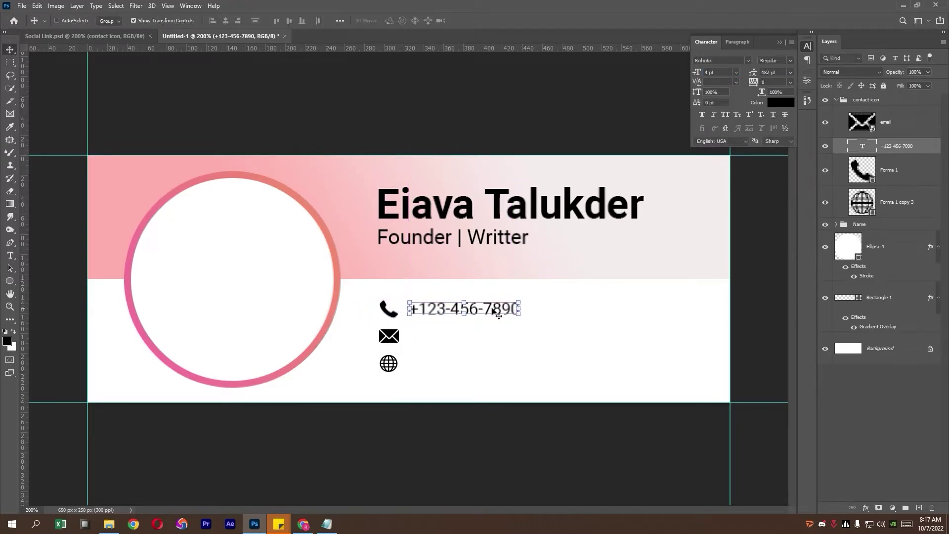
click(10, 255)
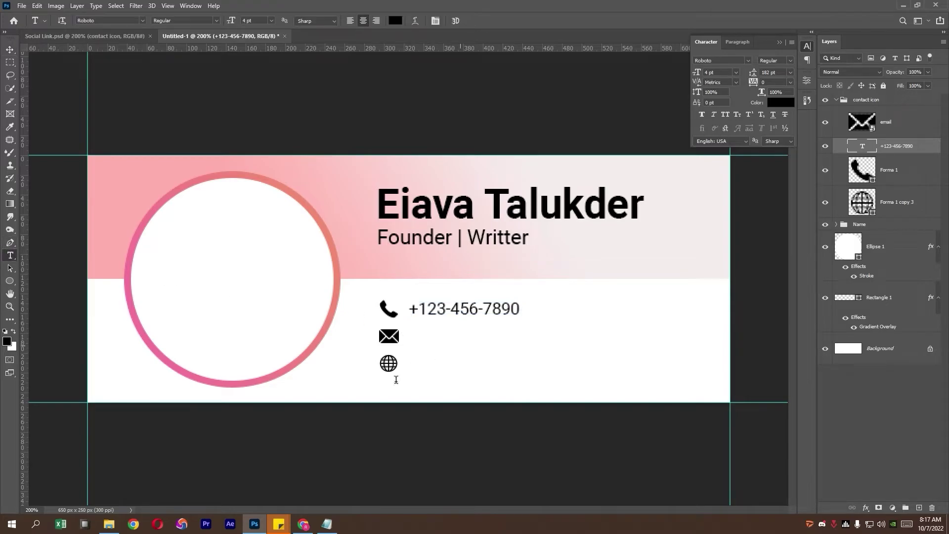
- Add the email address from the notes as a text line beside the envelope icon, aligned with the phone number
click(413, 346)
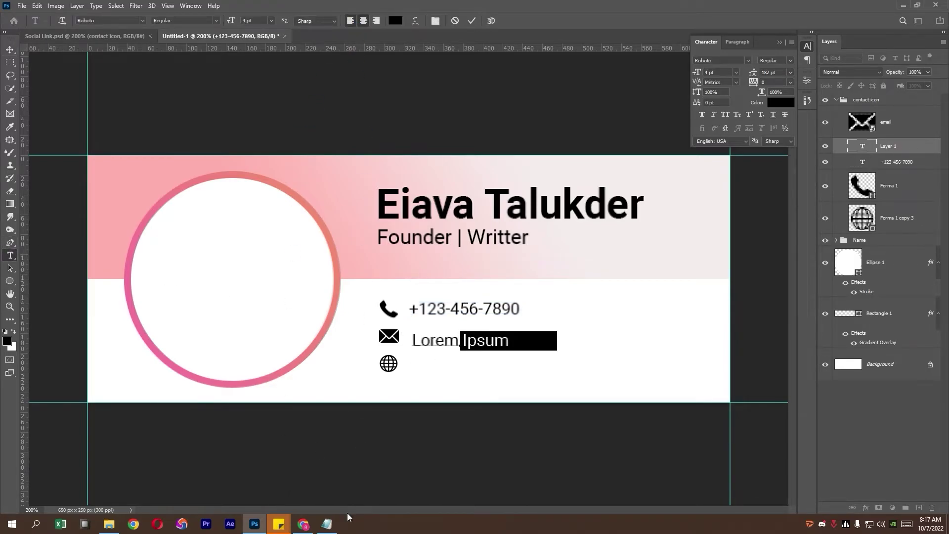
click(327, 523)
drag(520, 202, 429, 202)
right_click(474, 205)
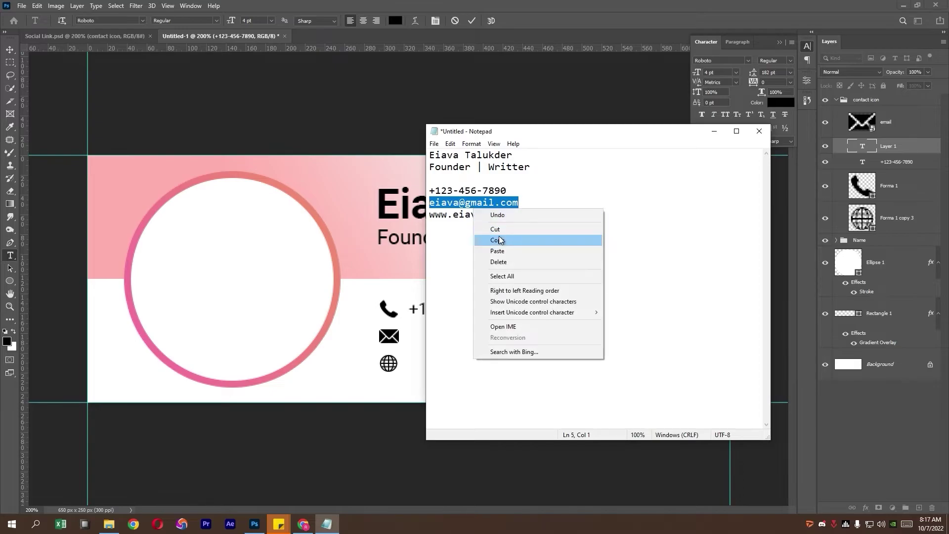
click(500, 240)
key(alt+Tab)
key(ctrl+v)
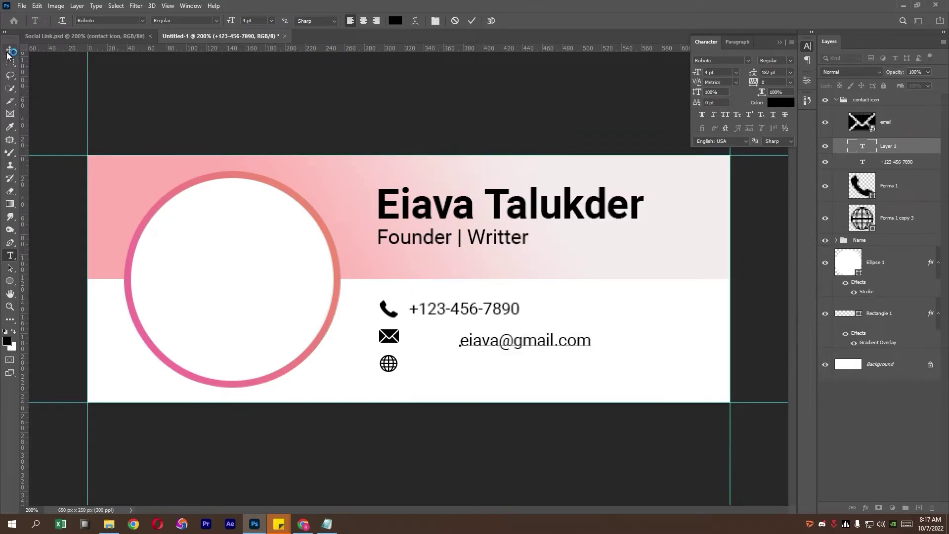
click(10, 49)
drag(573, 342, 523, 338)
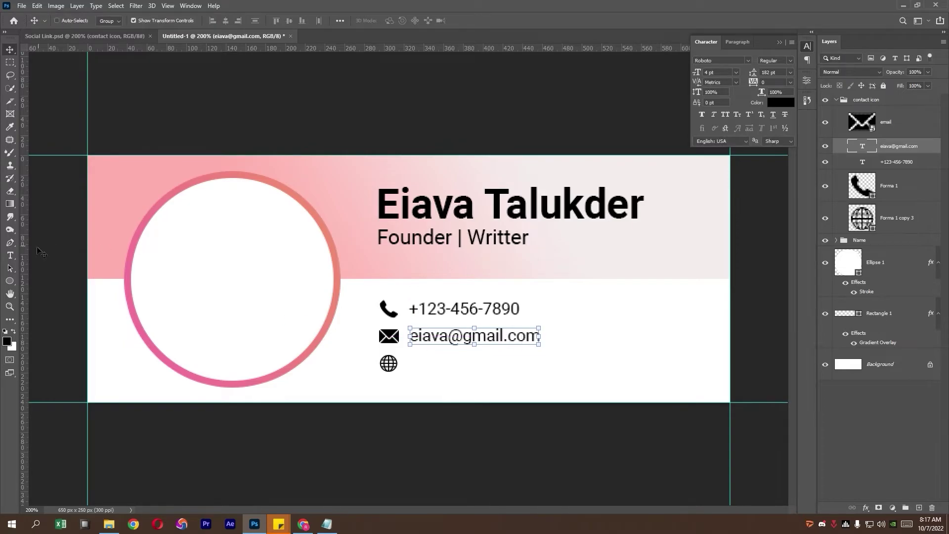
- Add the website address from the notes as a text line beside the globe icon
key(t)
click(414, 367)
key(ctrl+v)
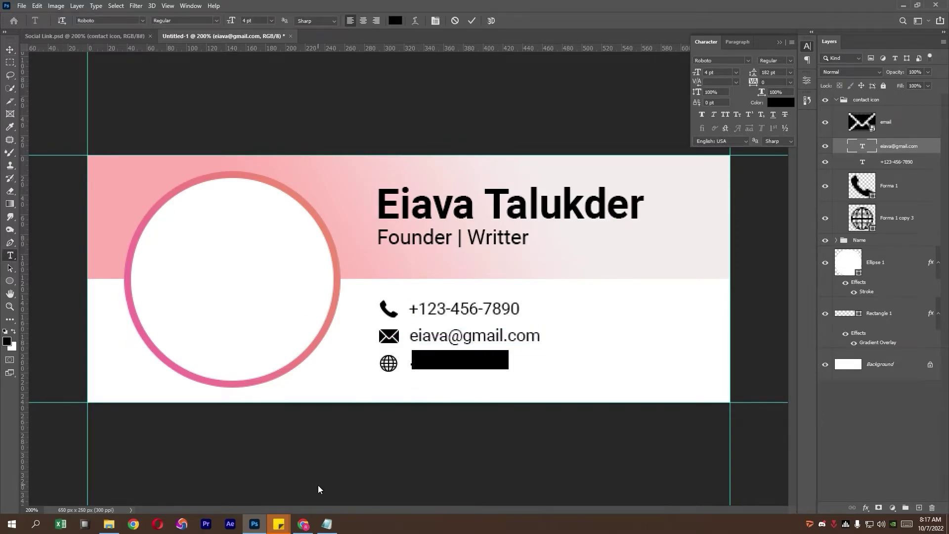
click(327, 524)
drag(430, 214, 506, 214)
right_click(506, 216)
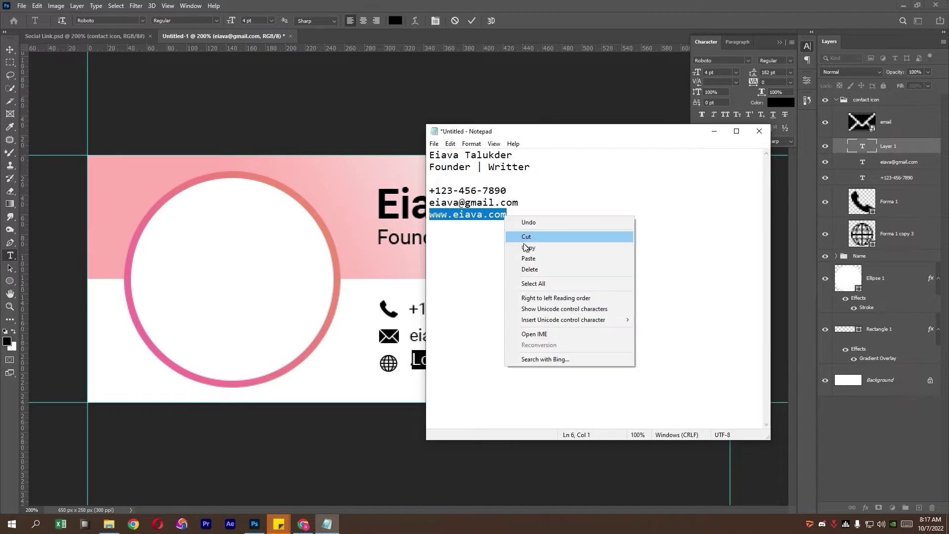
click(525, 247)
key(alt+Tab)
key(ctrl+v)
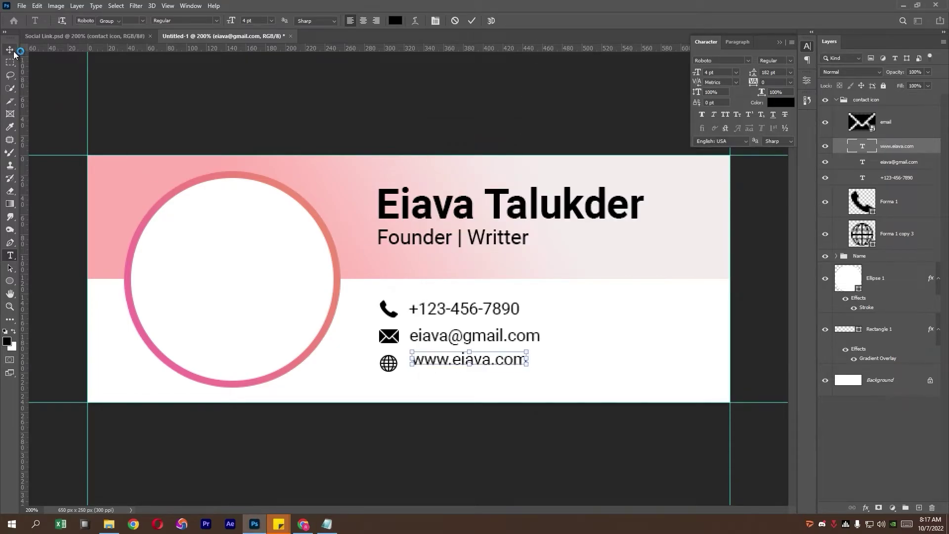
click(12, 50)
drag(505, 364, 505, 366)
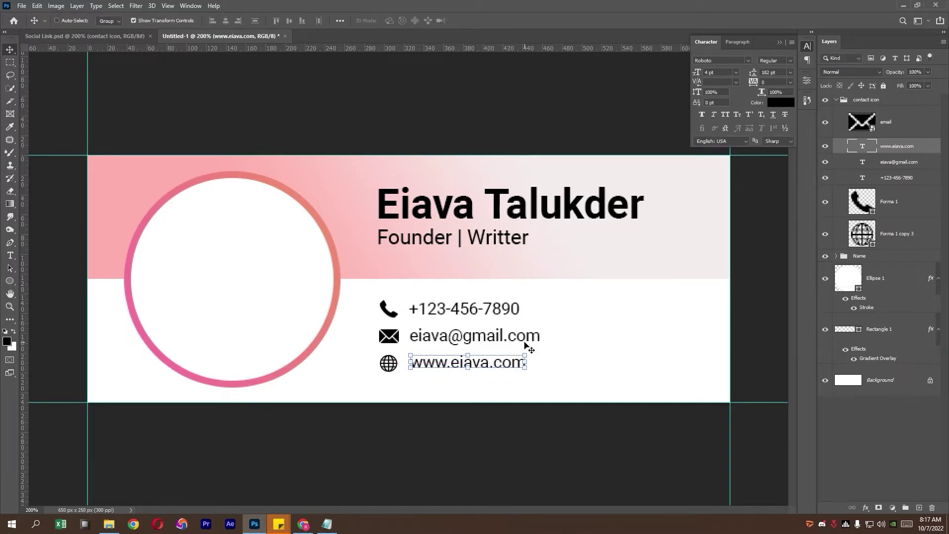
- Center each contact line vertically on its icon, then align the three lines' left edges
click(900, 178)
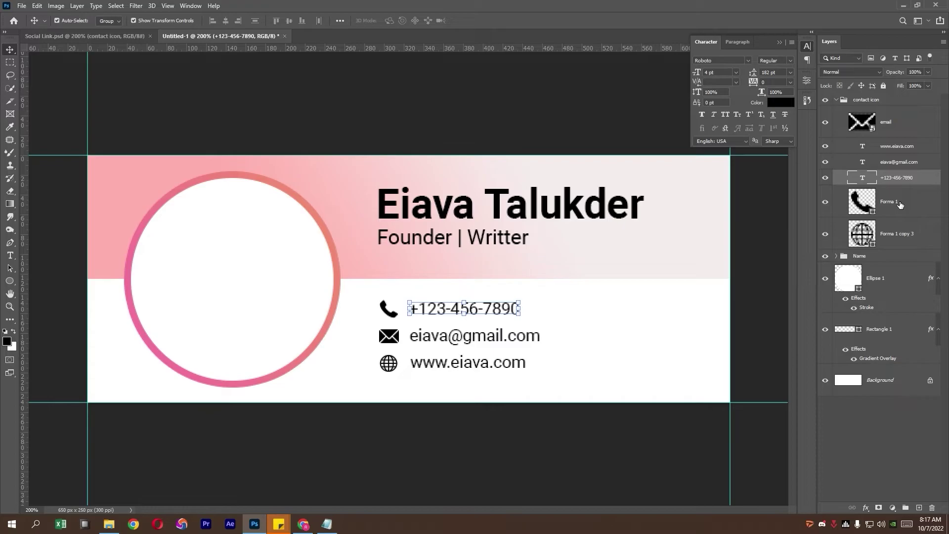
ctrl+click(900, 205)
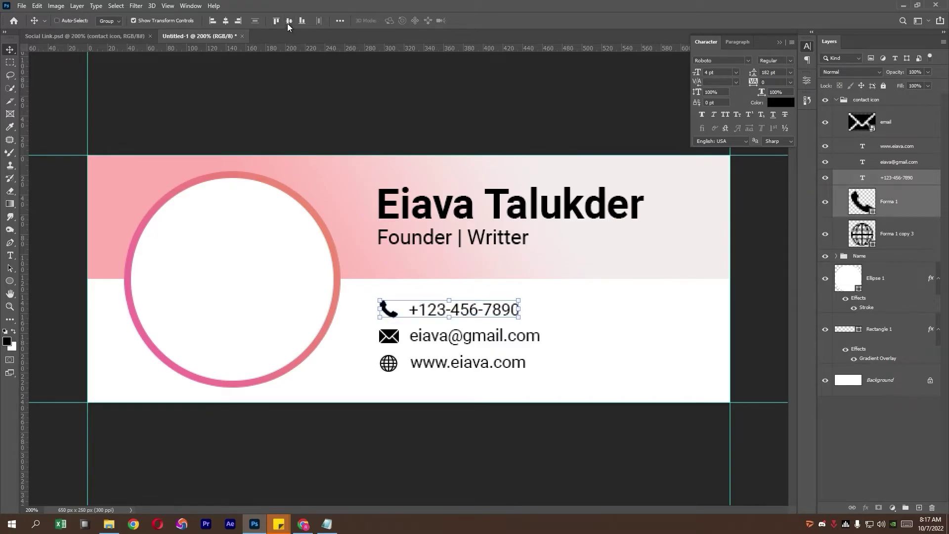
click(902, 165)
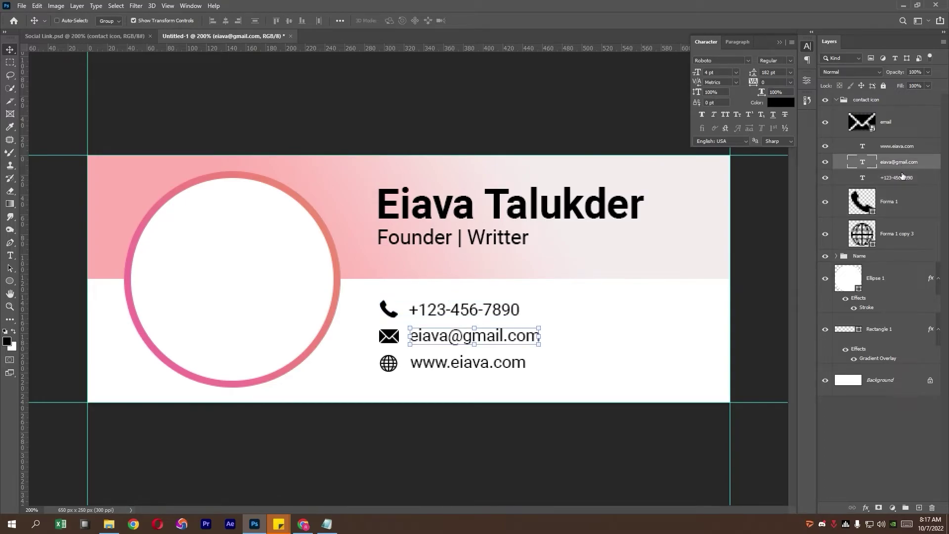
ctrl+click(894, 126)
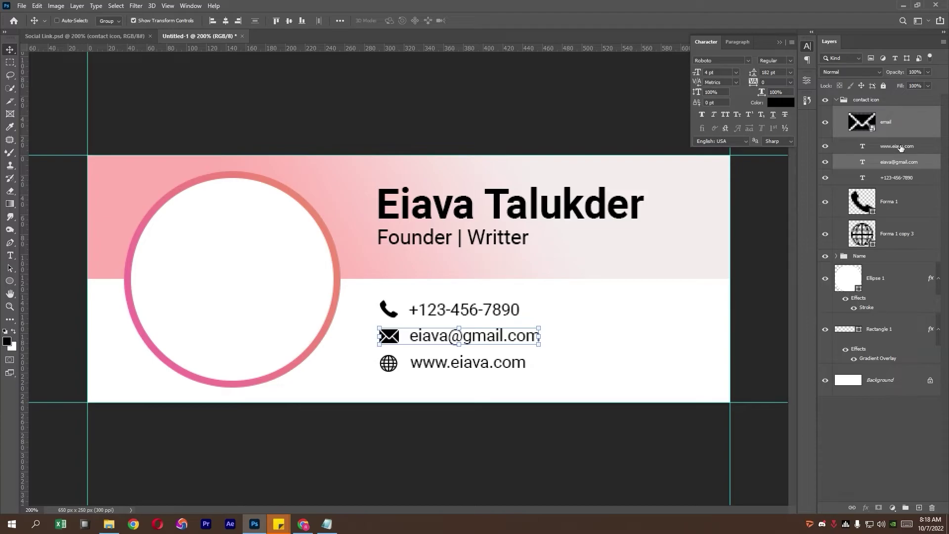
click(900, 147)
ctrl+click(899, 237)
click(278, 22)
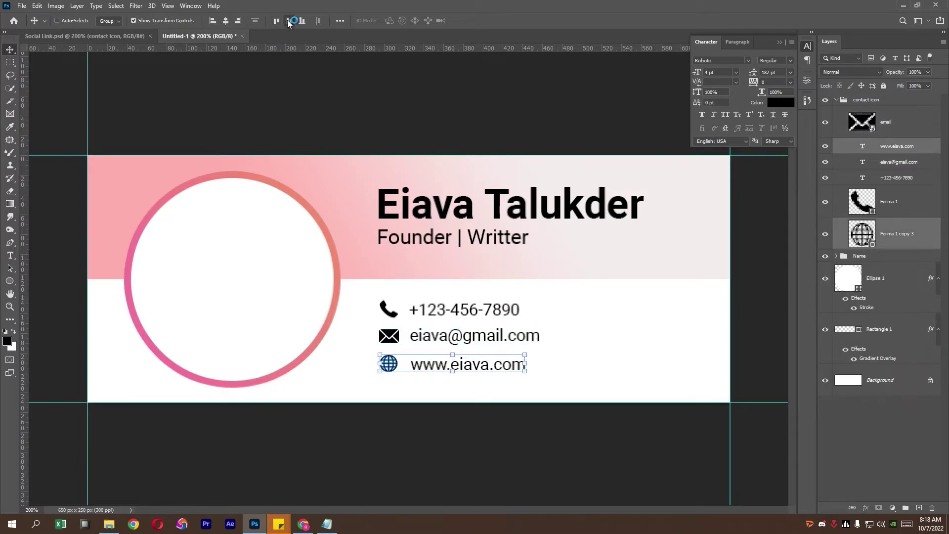
click(898, 162)
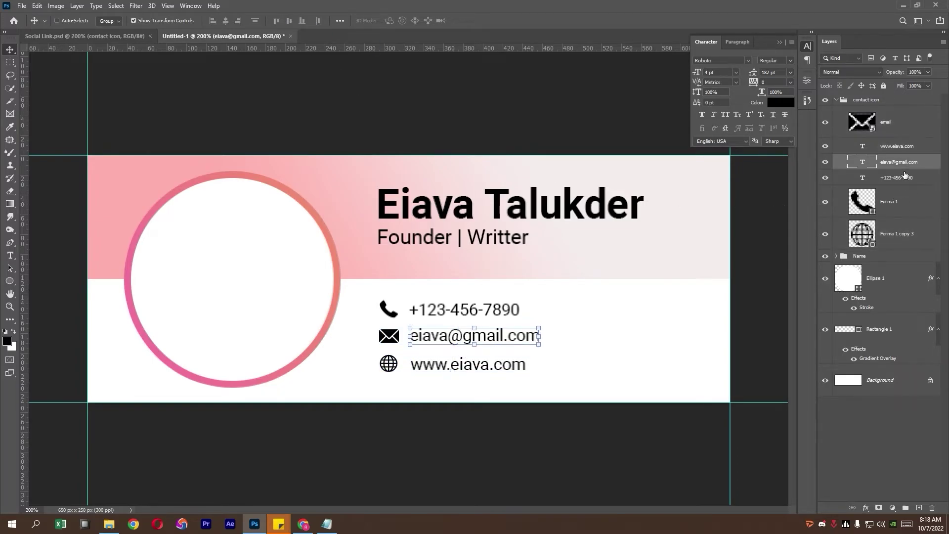
click(904, 178)
shift+click(896, 146)
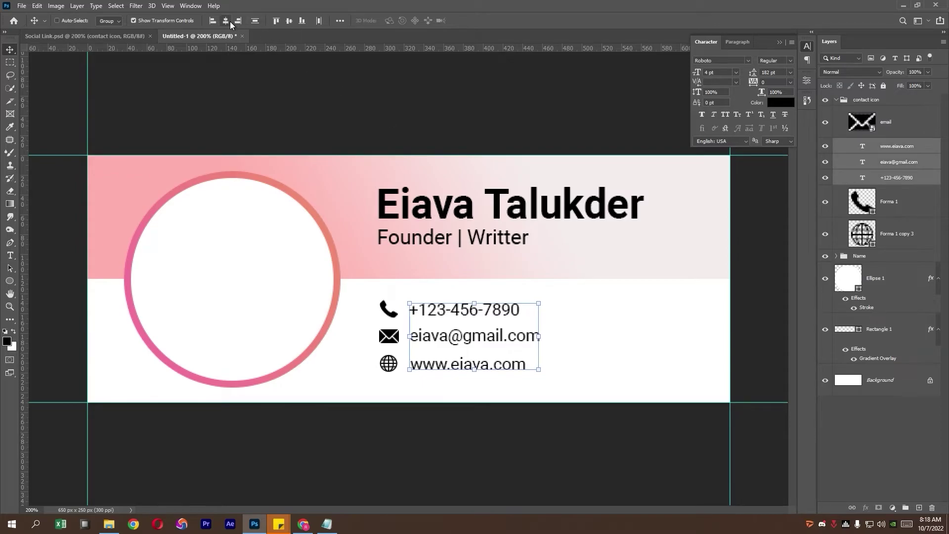
click(213, 20)
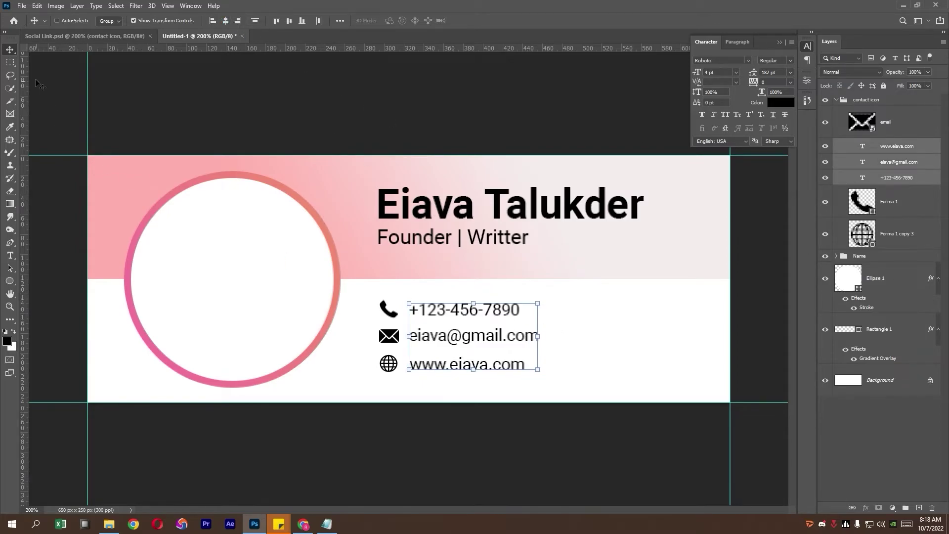
- Drag the portrait JPG from Explorer onto the banner over the circle area
click(11, 62)
key(ctrl+minus)
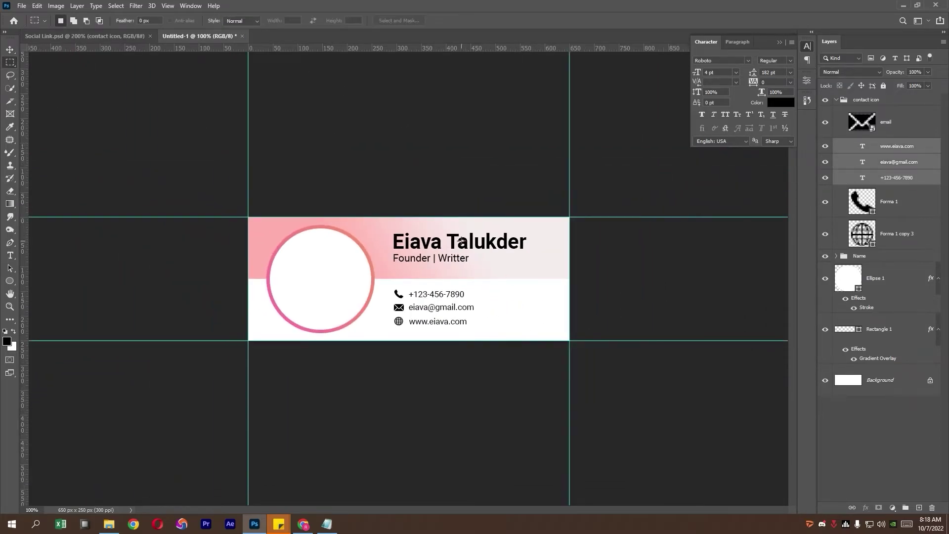
click(779, 42)
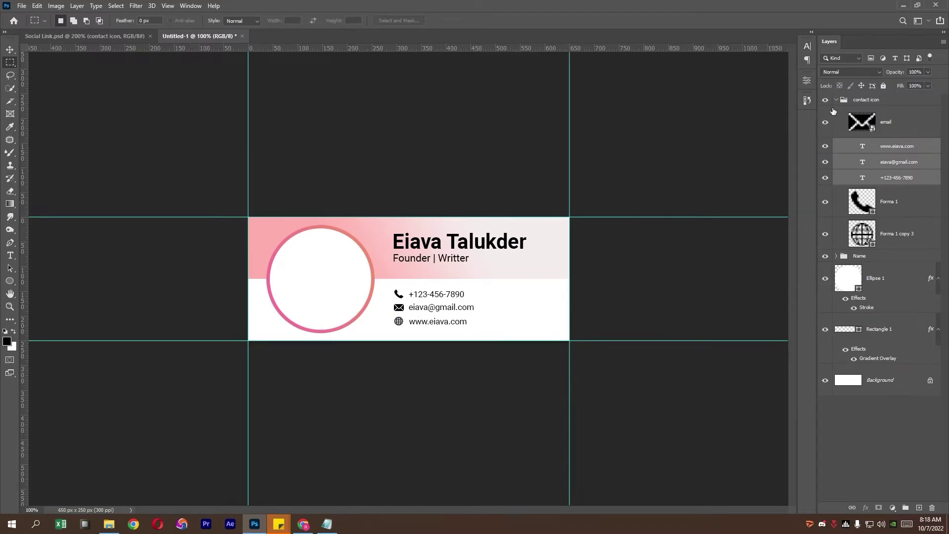
click(835, 99)
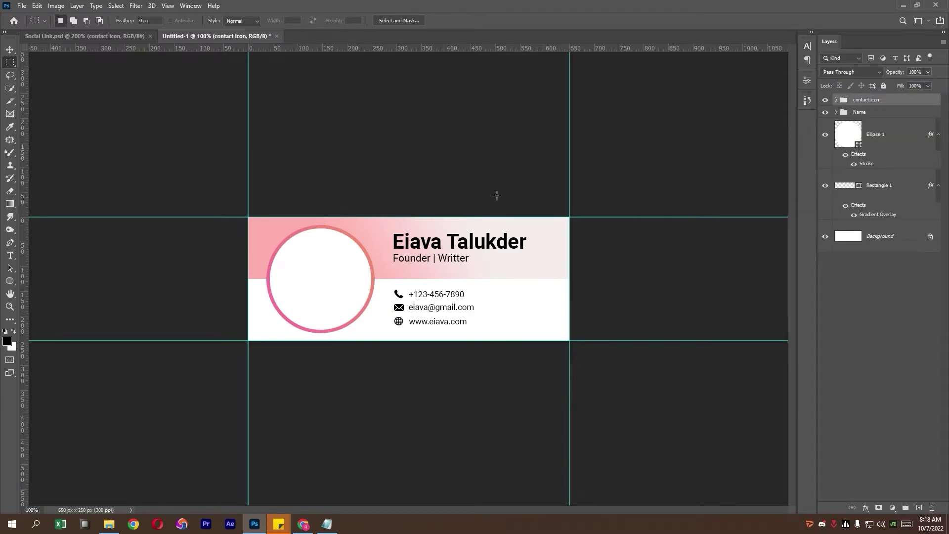
click(109, 524)
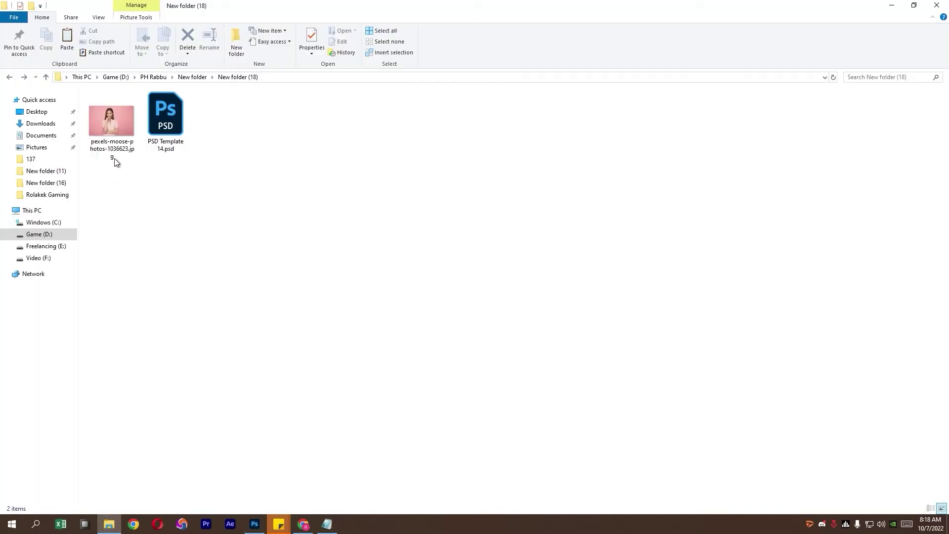
mouse_move(114, 157)
mouse_down()
mouse_move(264, 503)
mouse_move(358, 310)
mouse_move(346, 306)
mouse_up()
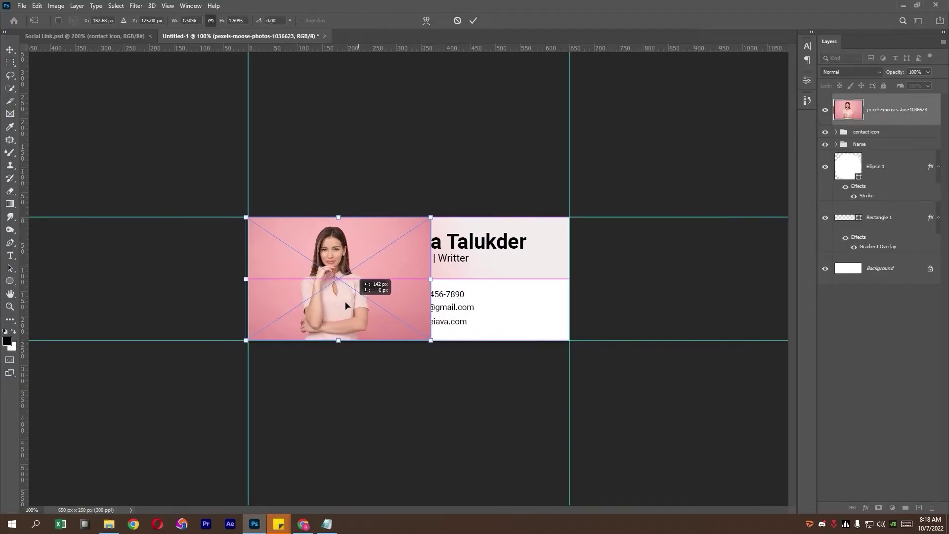
- Place the photo layer above Ellipse 1 and clip it to the circle
key(Return)
key(ctrl+plus)
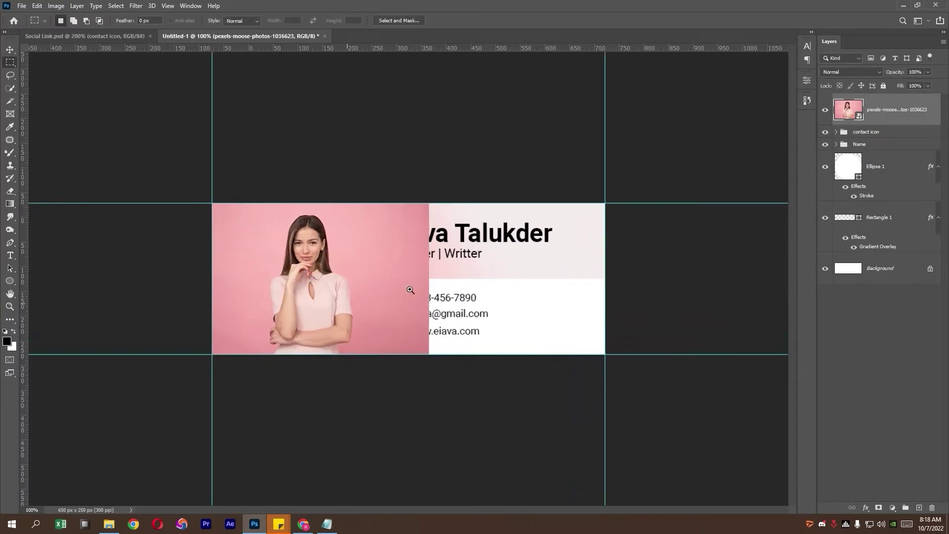
drag(897, 119, 891, 161)
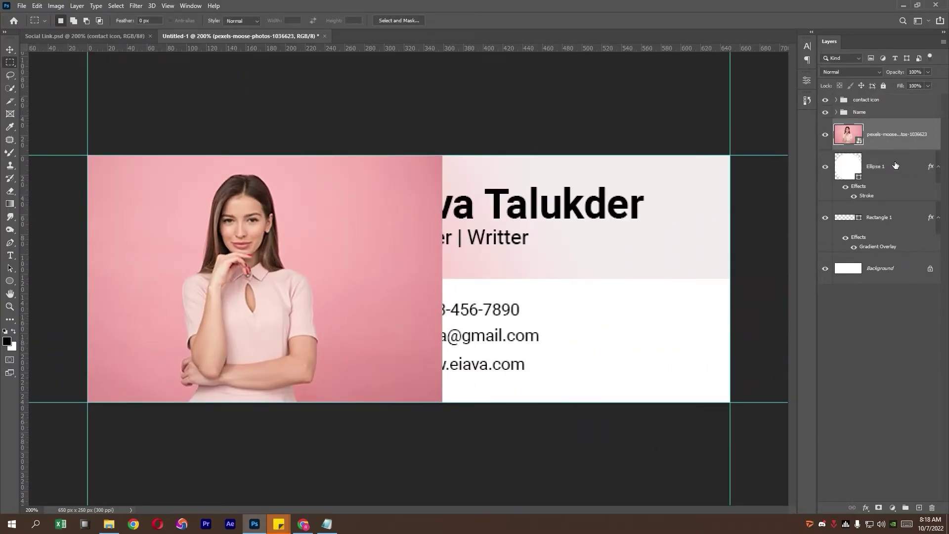
right_click(893, 139)
click(778, 308)
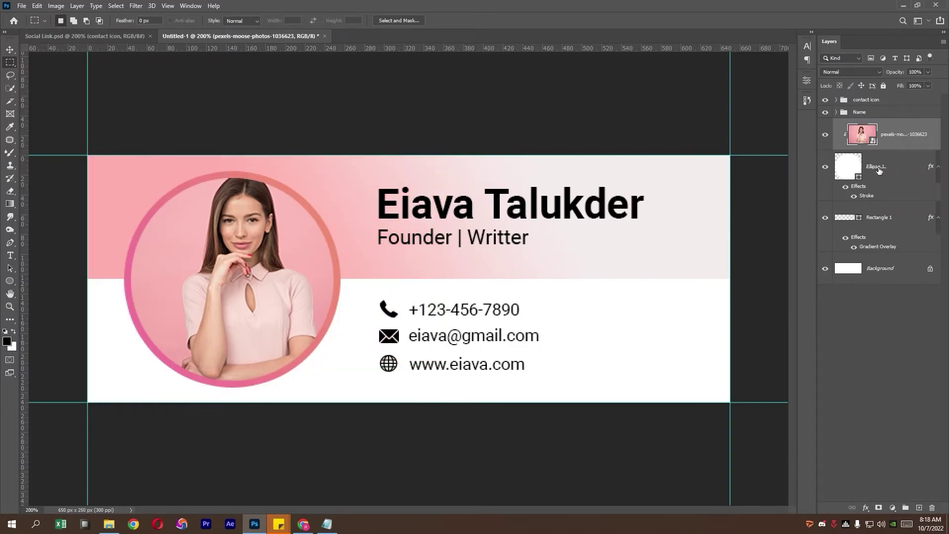
- Move the portrait down-left within the circle and zoom out to the whole banner
click(879, 170)
click(890, 134)
click(10, 49)
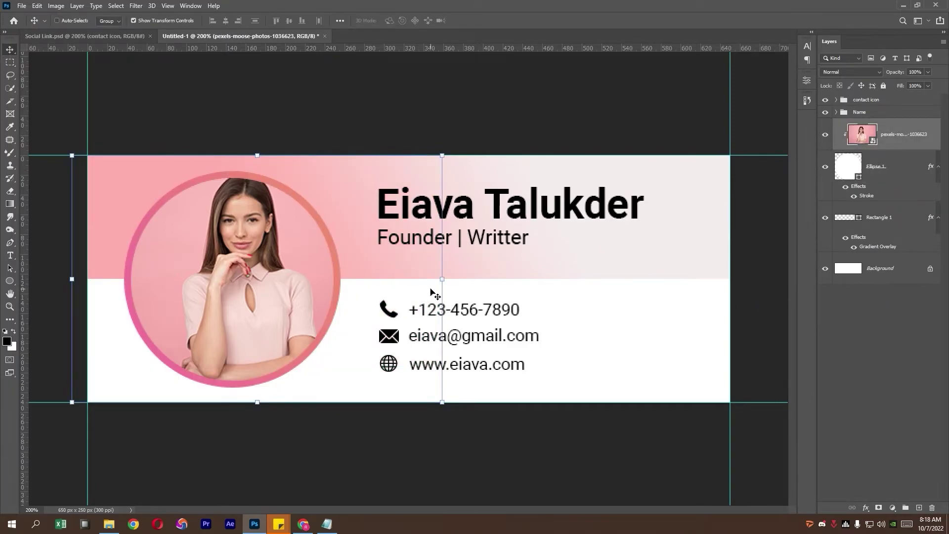
key(ctrl+t)
drag(381, 279, 369, 290)
key(Return)
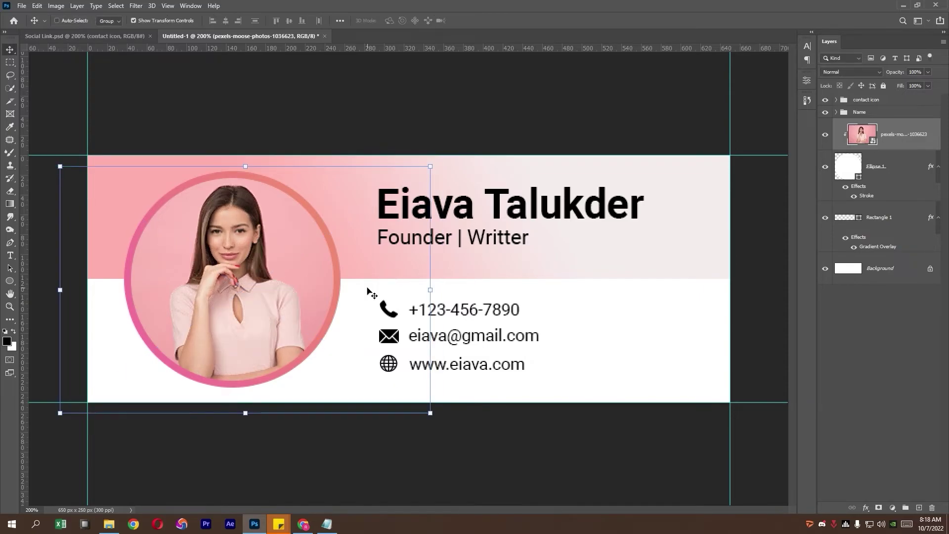
key(m)
key(ctrl+minus)
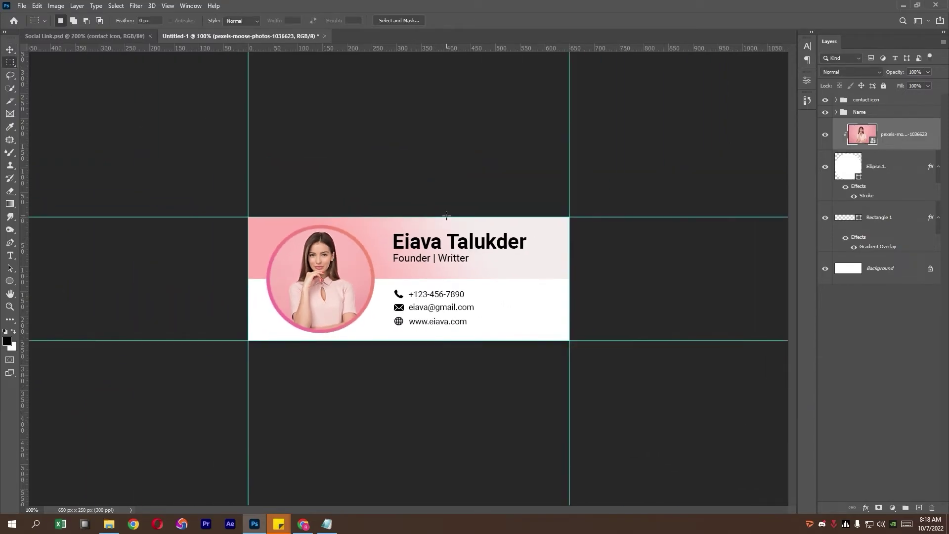
click(893, 101)
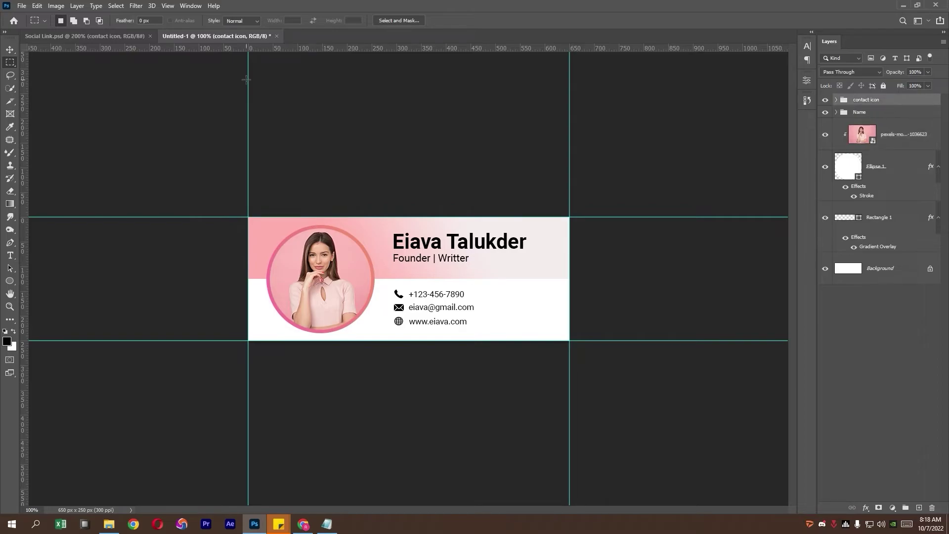
- Bring Group 1 of social icons from Social Link.psd into the banner, scaled to 110% beside the email line
click(84, 36)
click(860, 101)
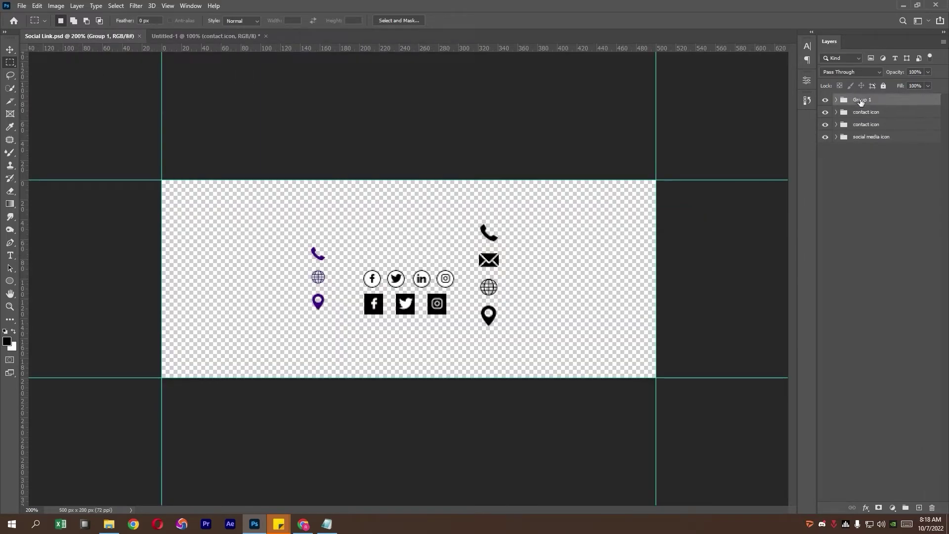
click(9, 50)
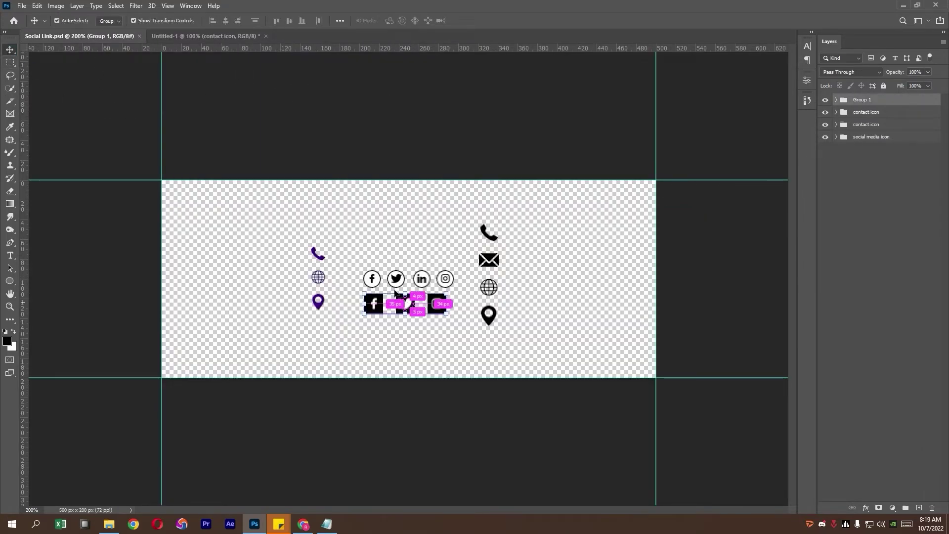
click(198, 38)
drag(499, 309, 499, 316)
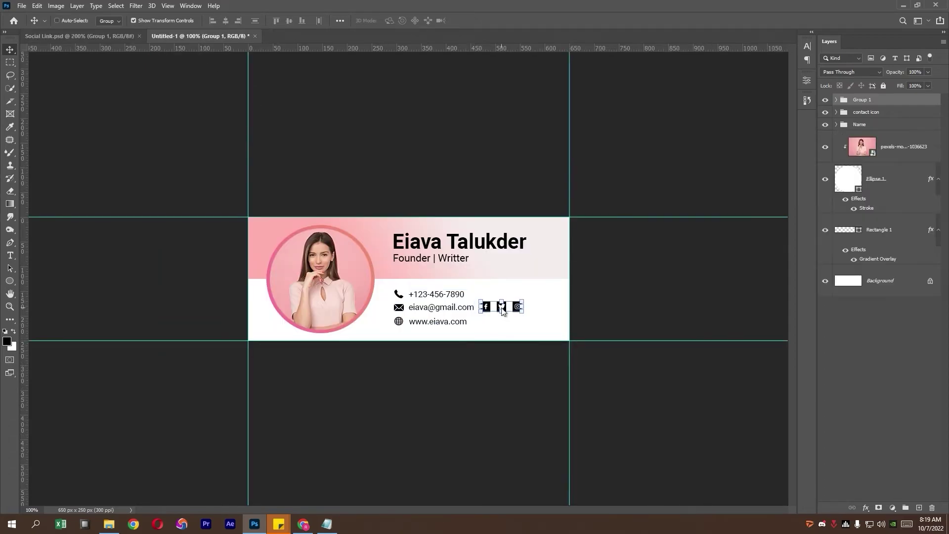
key(ctrl+plus)
click(636, 334)
drag(637, 333, 663, 337)
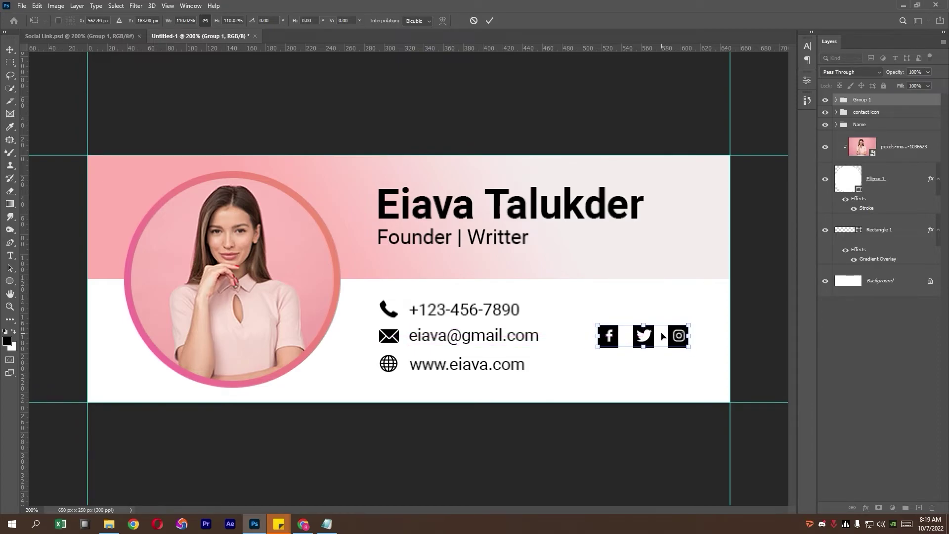
key(Return)
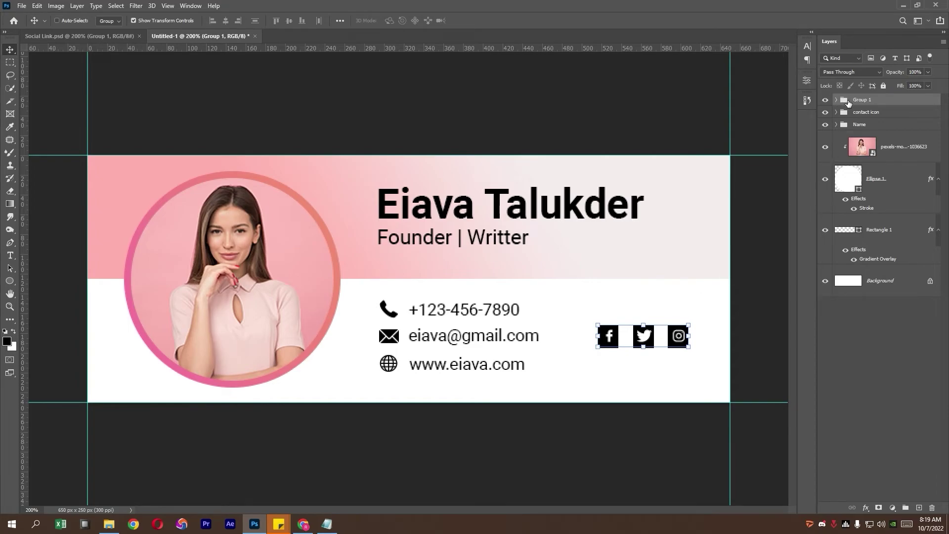
- Give the Twitter square a Pink_12 gradient overlay layer style
click(836, 99)
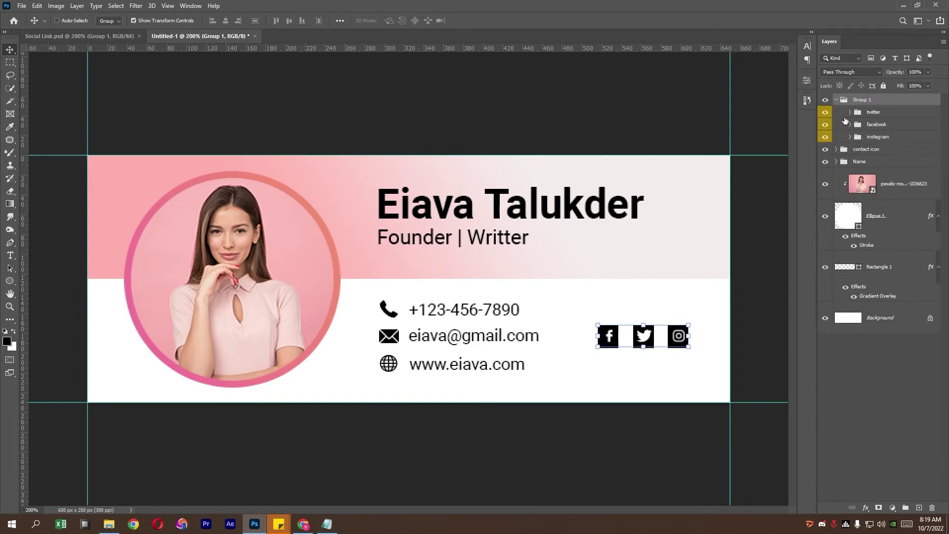
click(850, 112)
click(891, 168)
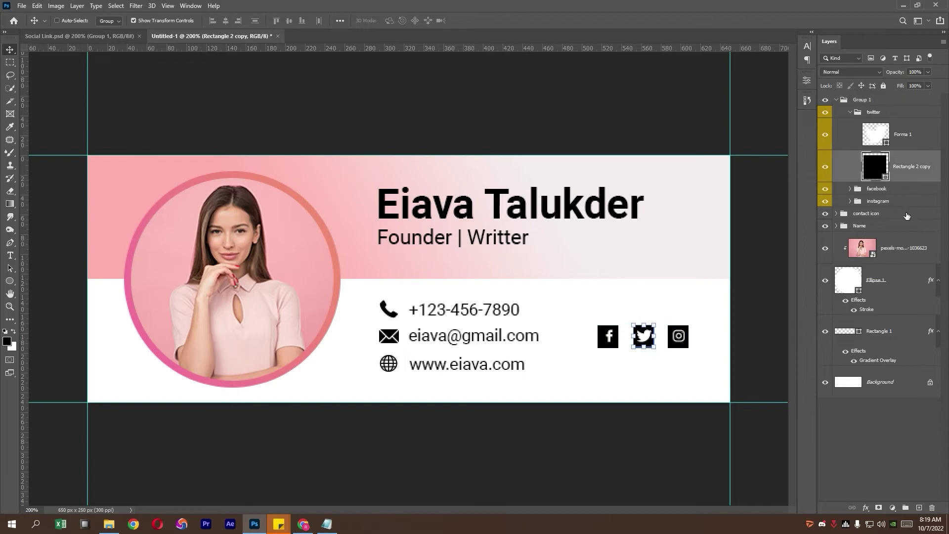
double_click(931, 159)
click(585, 172)
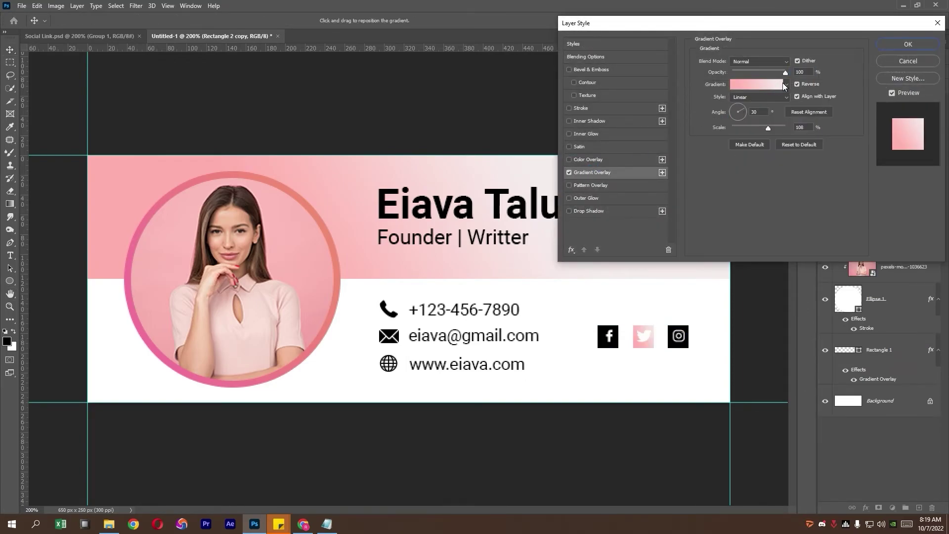
click(781, 85)
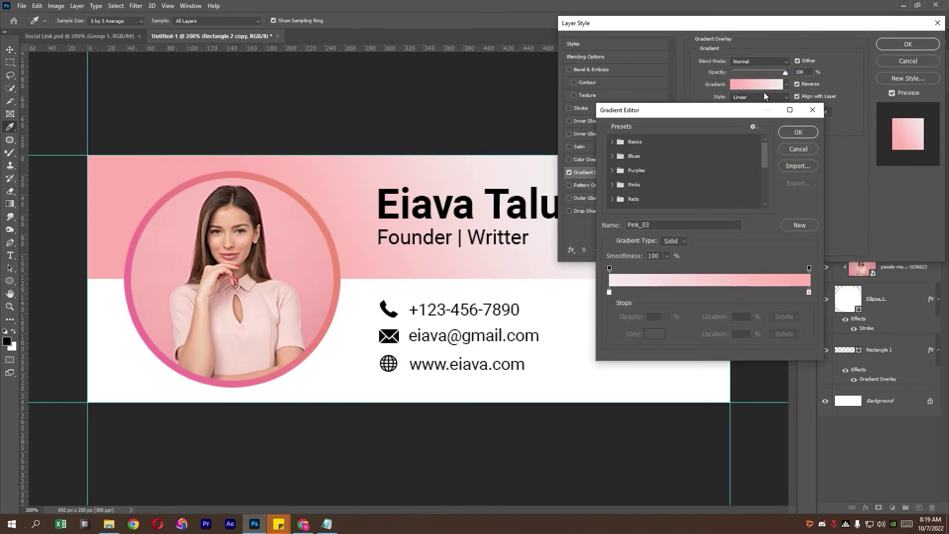
click(612, 184)
click(658, 186)
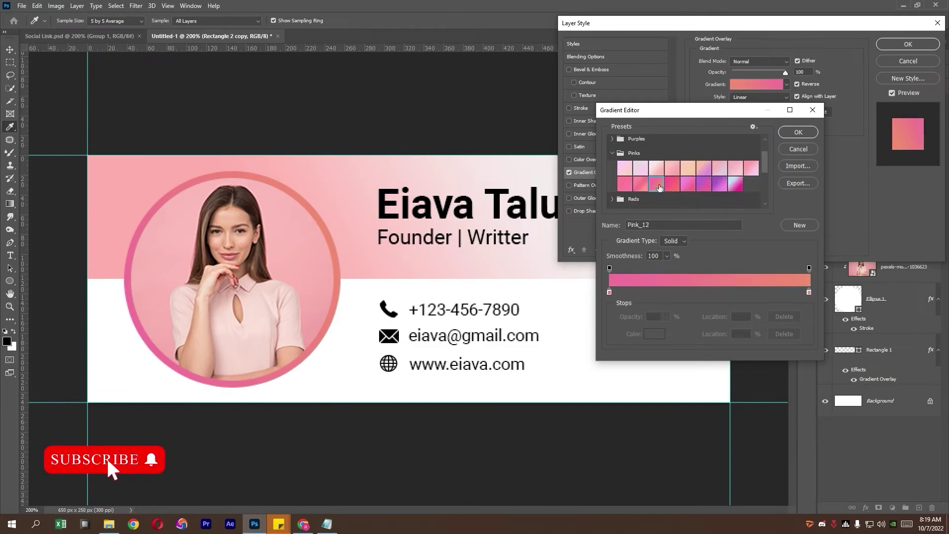
click(797, 132)
click(913, 44)
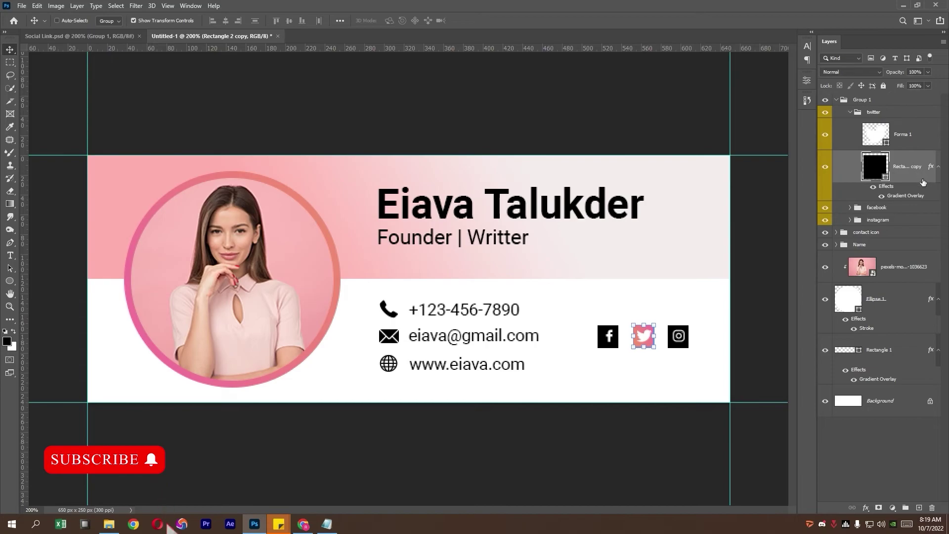
- Copy the Twitter square's layer style and paste it onto the Facebook and Instagram squares
click(850, 207)
right_click(905, 196)
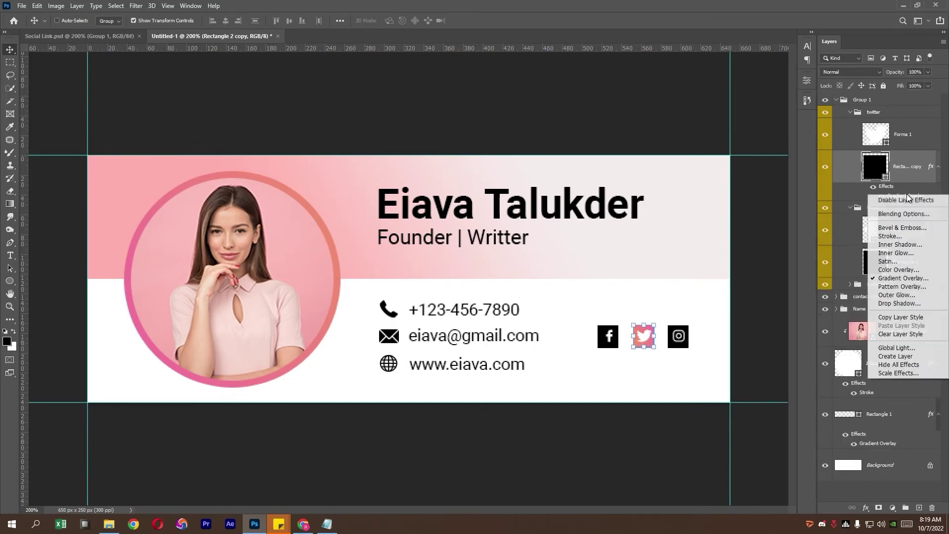
click(908, 319)
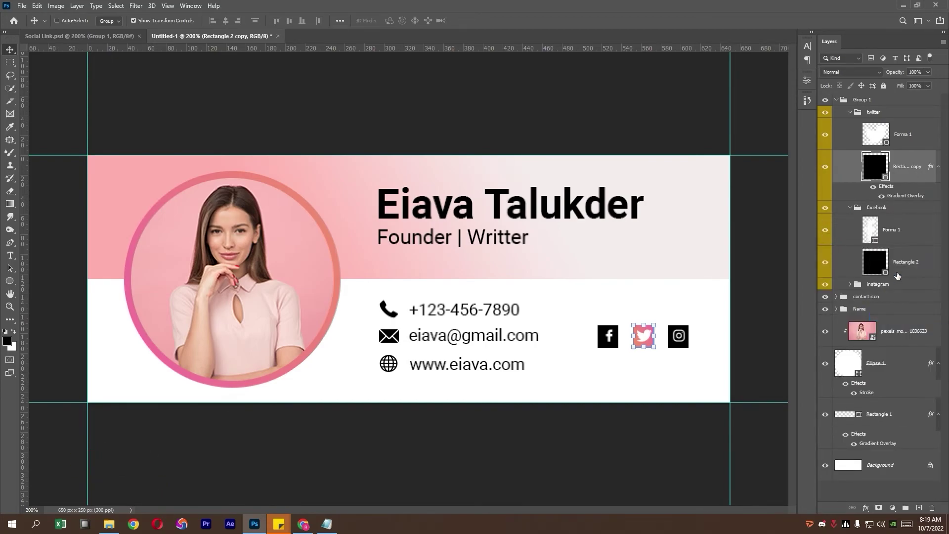
right_click(895, 284)
click(828, 330)
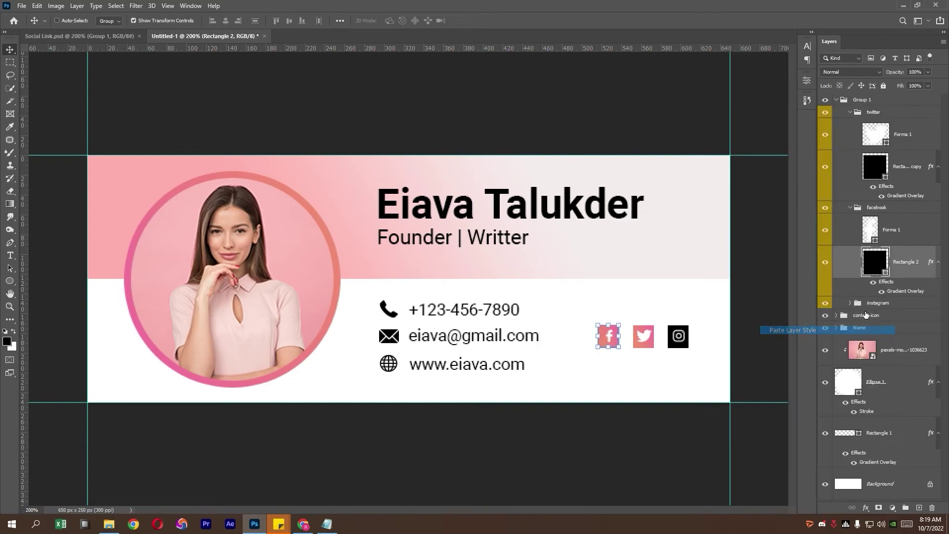
click(850, 303)
right_click(899, 354)
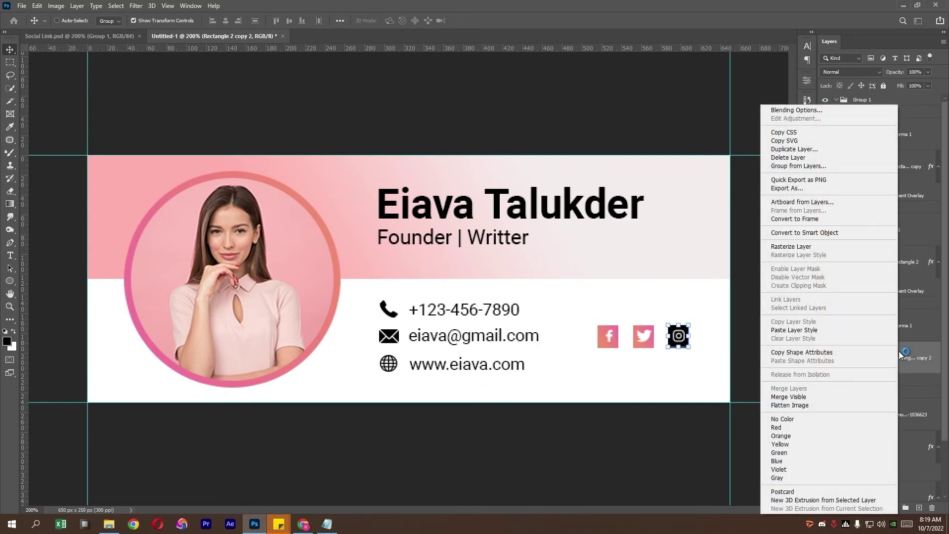
click(846, 330)
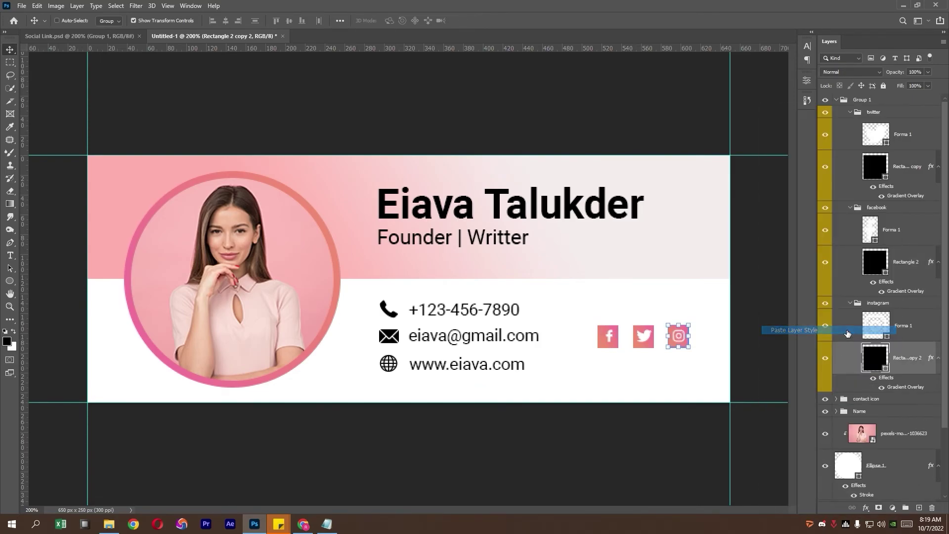
- Collapse the icon groups and shift the Instagram icon slightly left
click(850, 113)
click(850, 124)
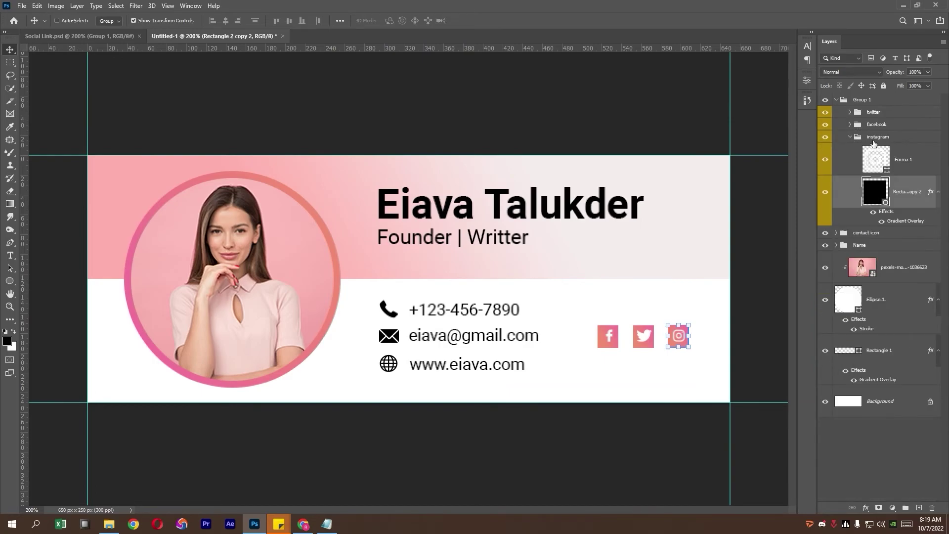
click(867, 139)
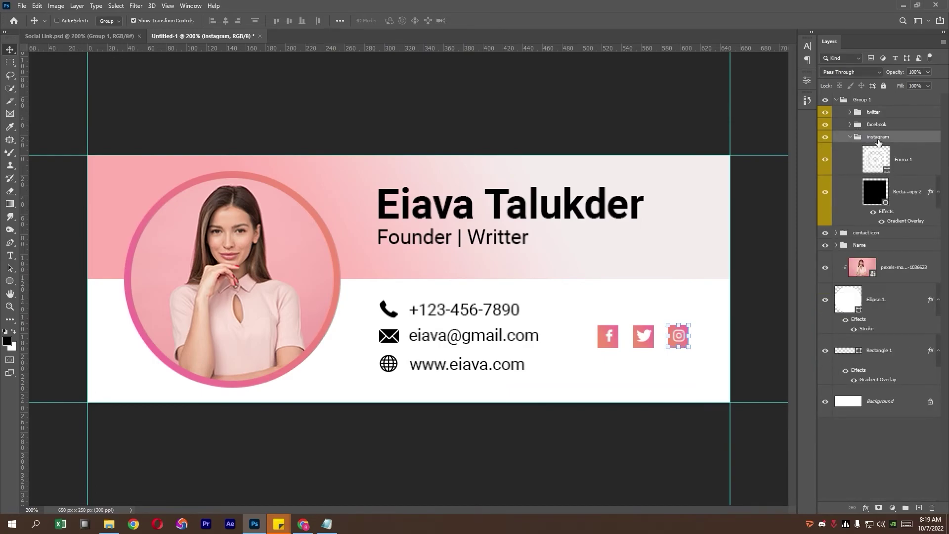
click(850, 138)
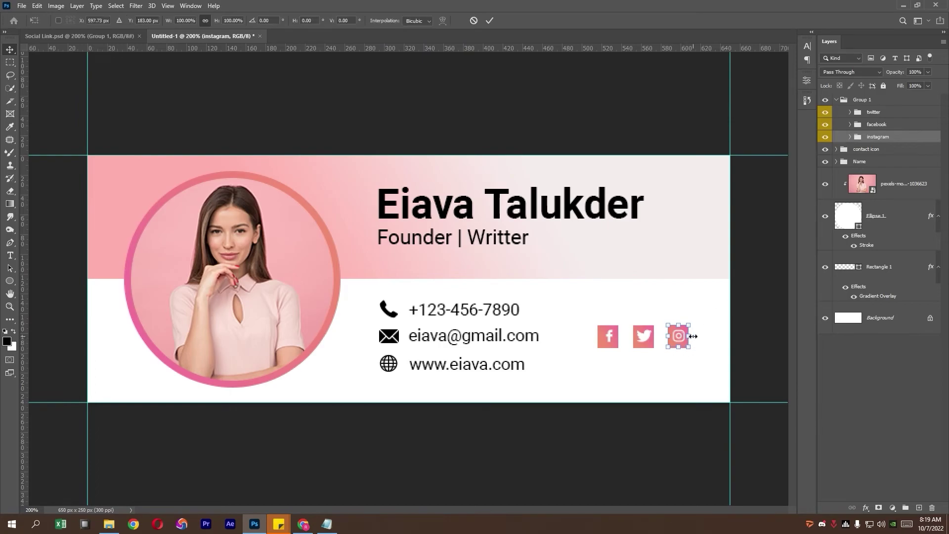
drag(689, 336, 685, 336)
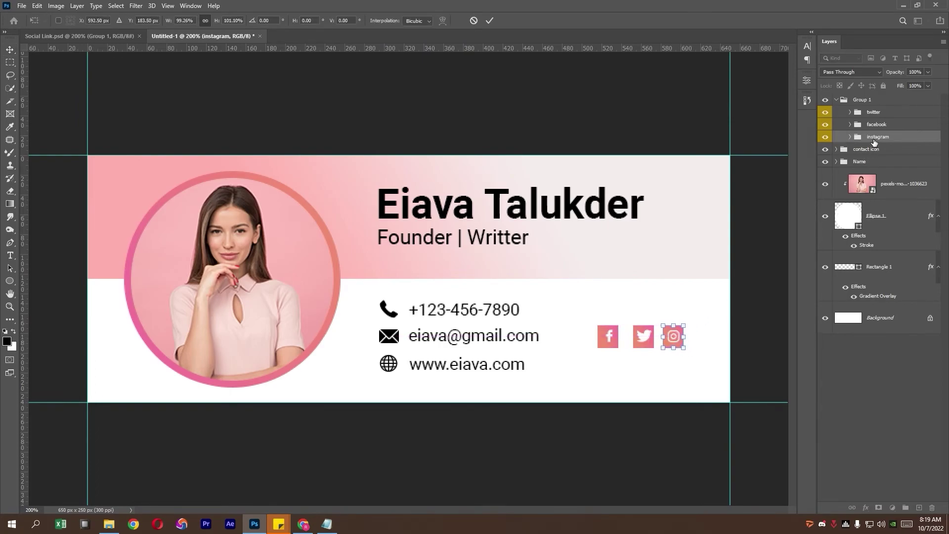
key(Return)
click(880, 113)
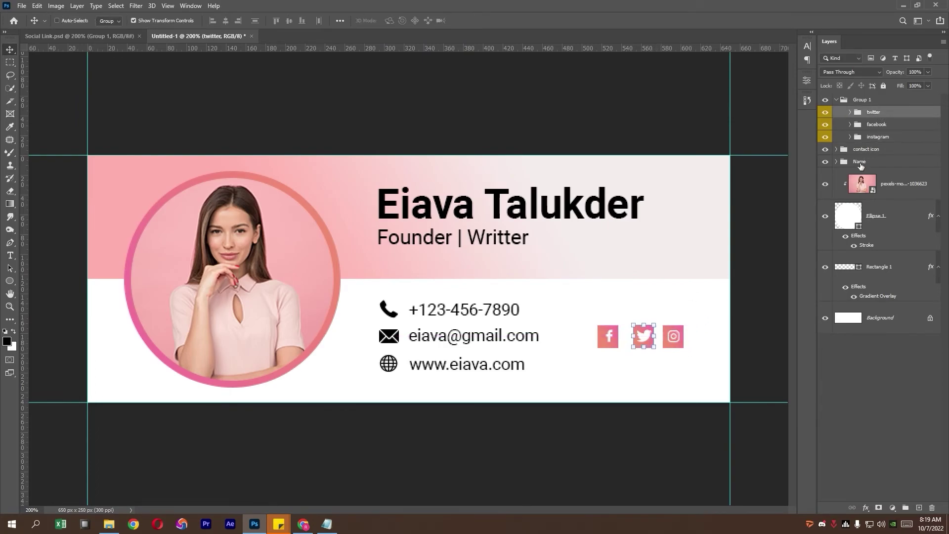
- Move the Twitter and Instagram icons about 5 px left to tighten the spacing
ctrl+click(878, 137)
key(ctrl+t)
drag(670, 343, 664, 343)
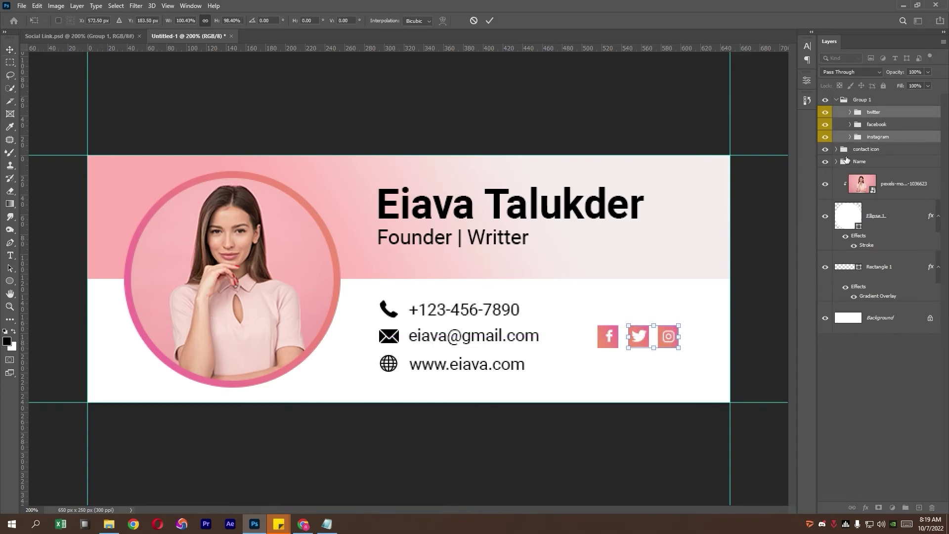
key(Return)
ctrl+click(874, 126)
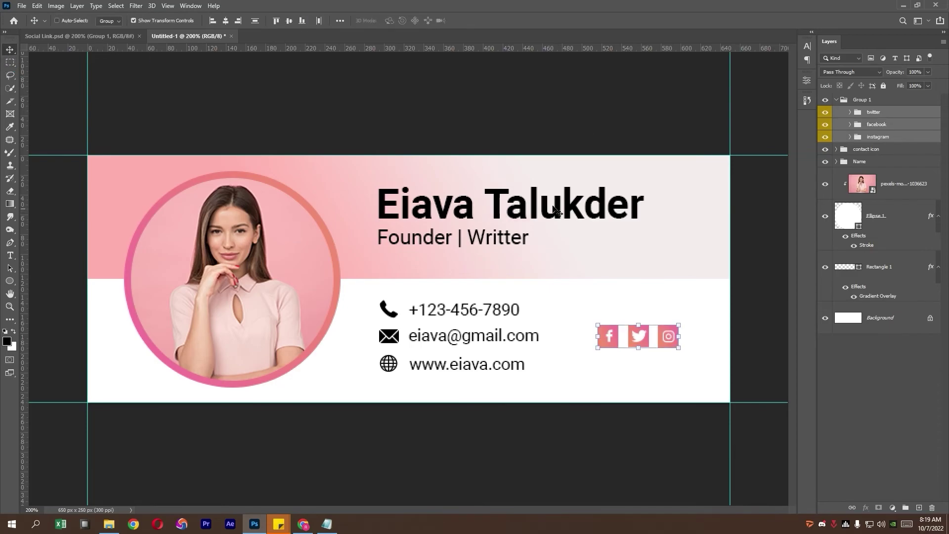
click(862, 100)
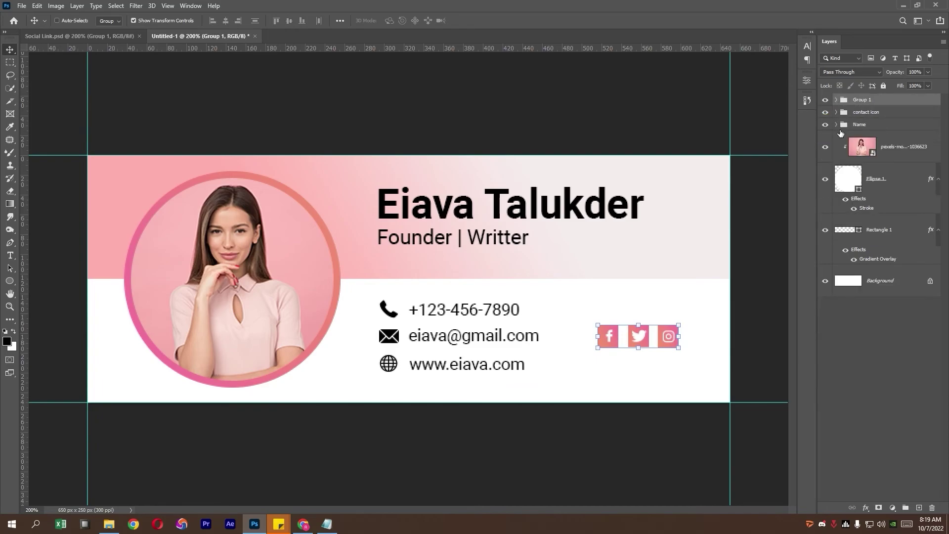
- Group the portrait photo with Ellipse 1 and name the group Profile
click(917, 155)
shift+click(907, 193)
click(905, 507)
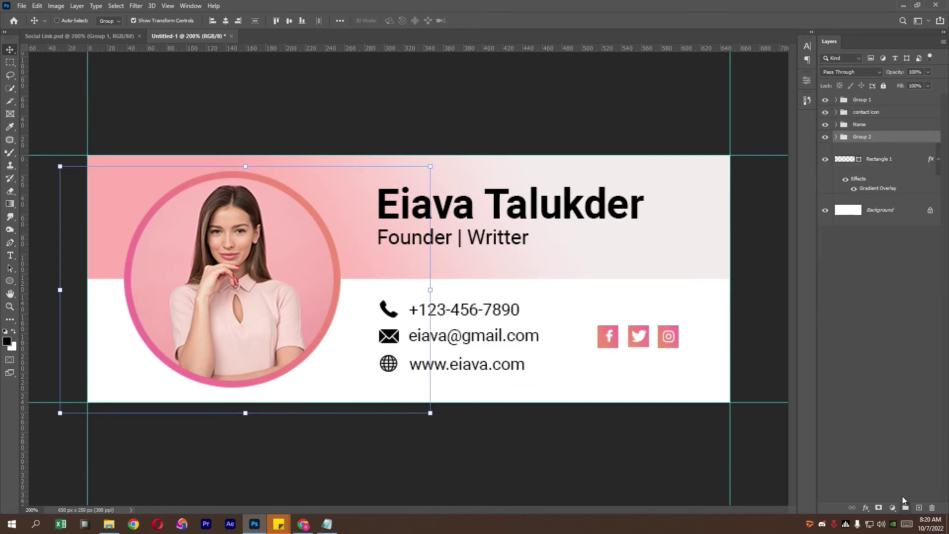
double_click(870, 136)
text(Profile)
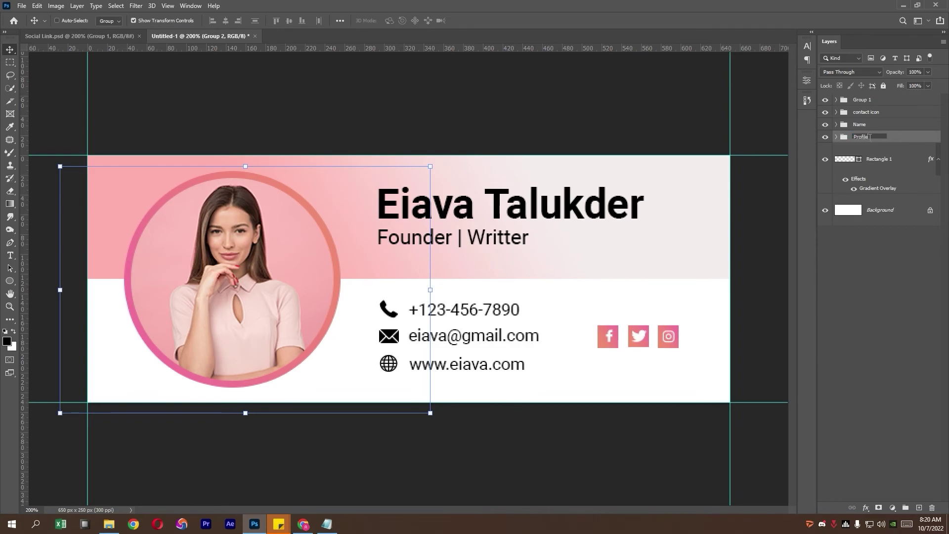
key(Return)
- Rename the social icons group to Social
double_click(863, 101)
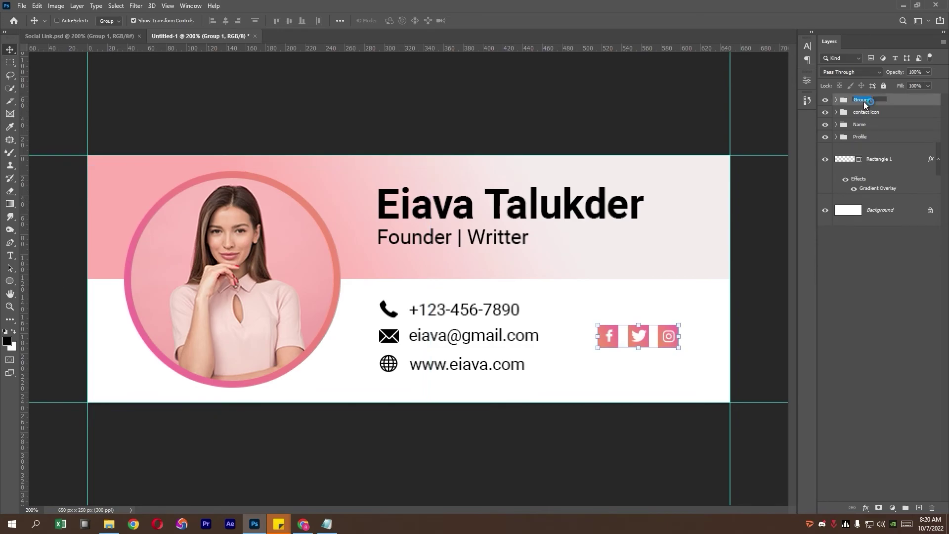
text(Social)
key(Return)
click(9, 64)
key(ctrl+minus)
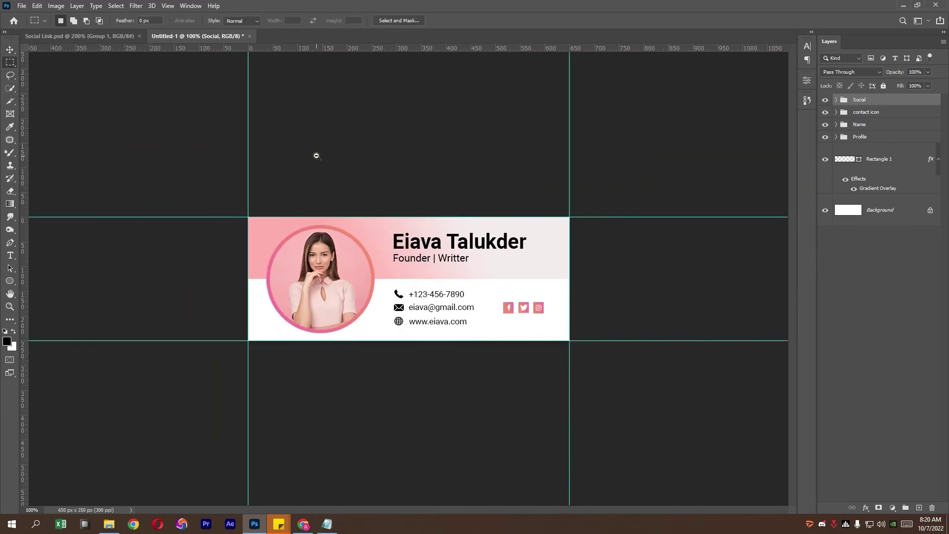